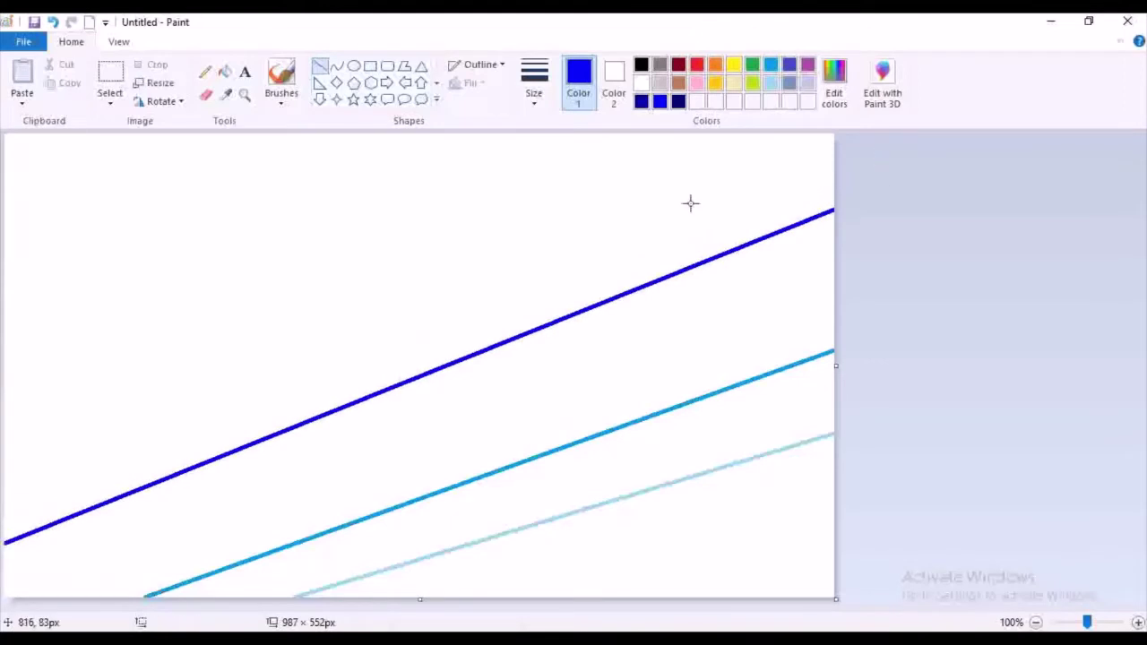
- Draw a dark blue diagonal line spanning about 779 × 323 px above the existing lines, from the canvas's left edge to its top edge
click(639, 102)
drag(5, 413, 663, 134)
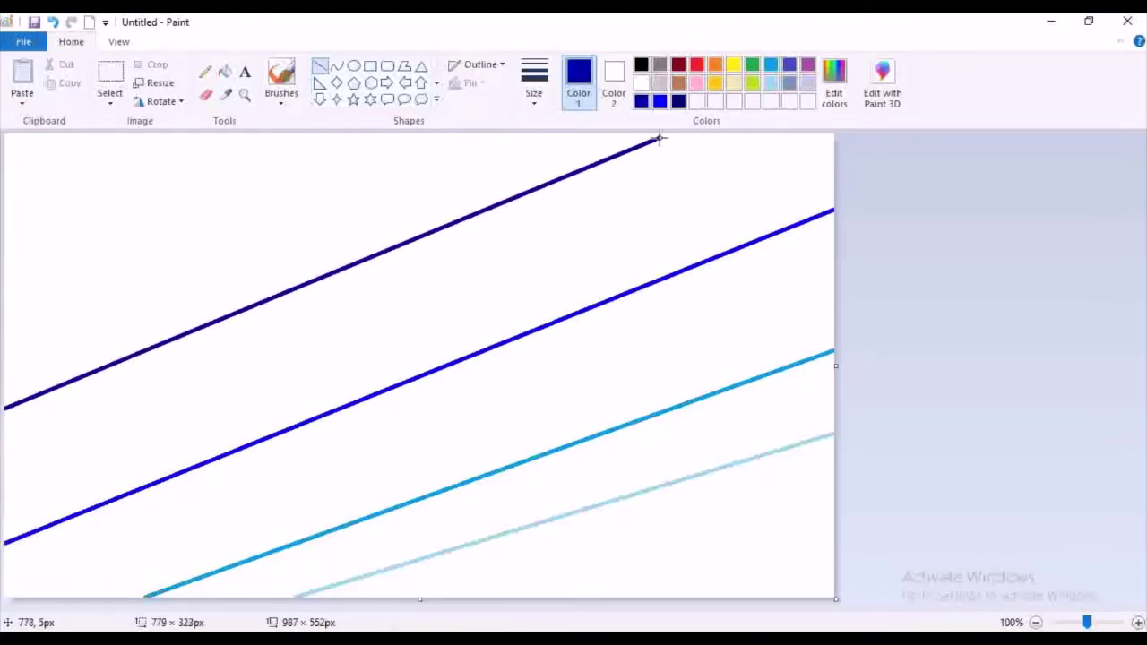
click(225, 74)
click(586, 220)
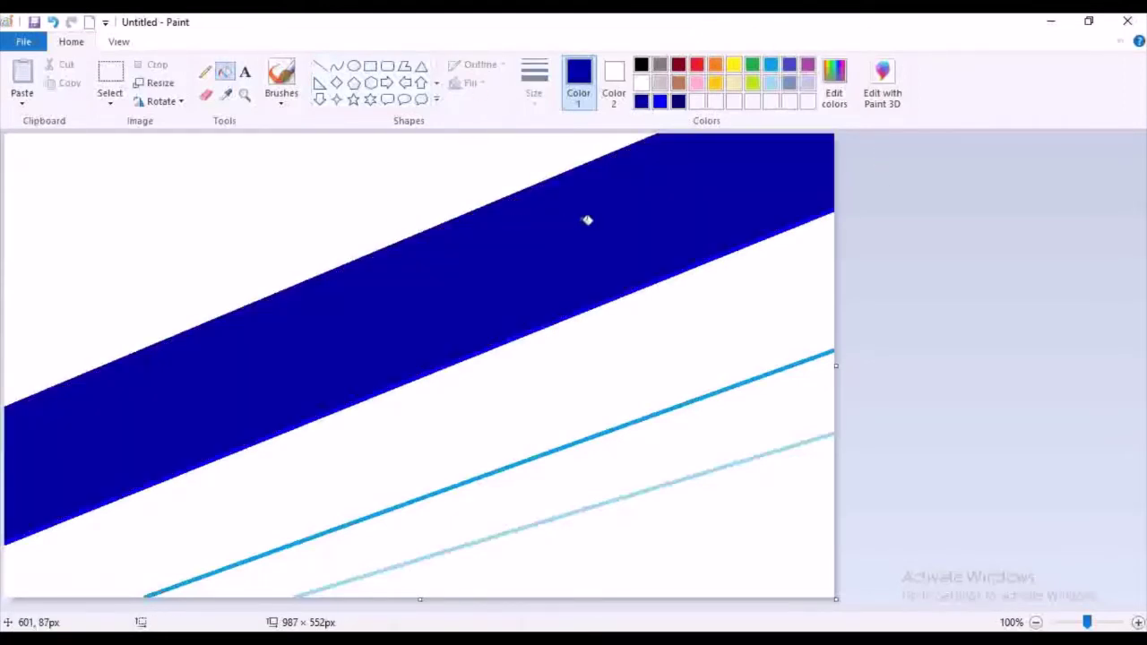
click(773, 83)
click(779, 502)
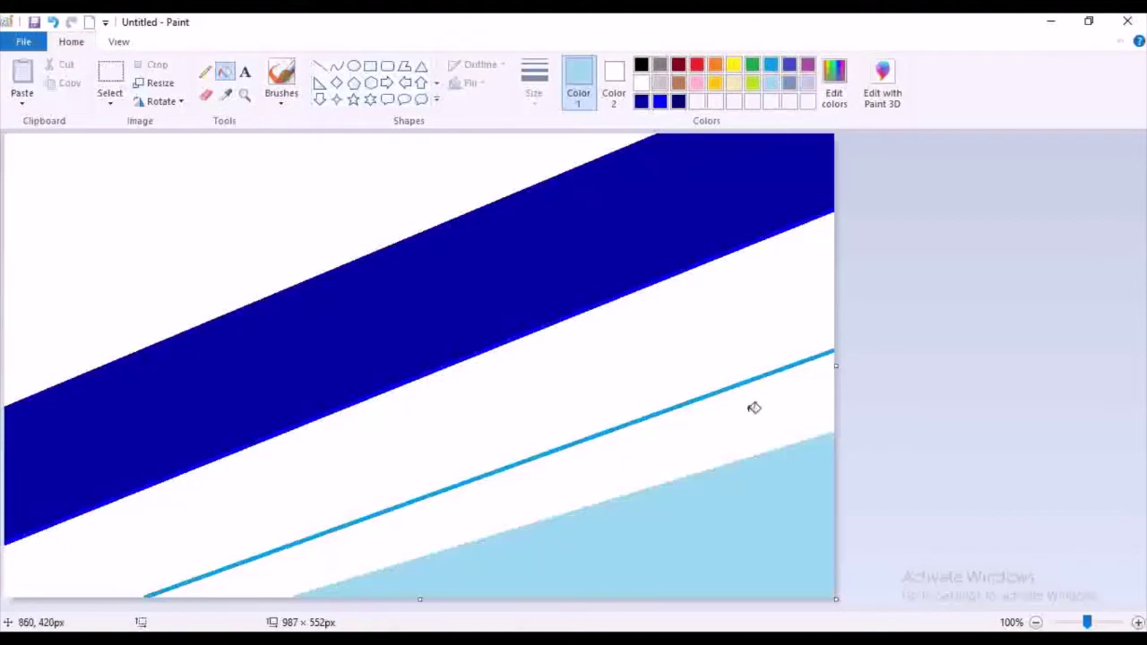
click(772, 69)
click(766, 408)
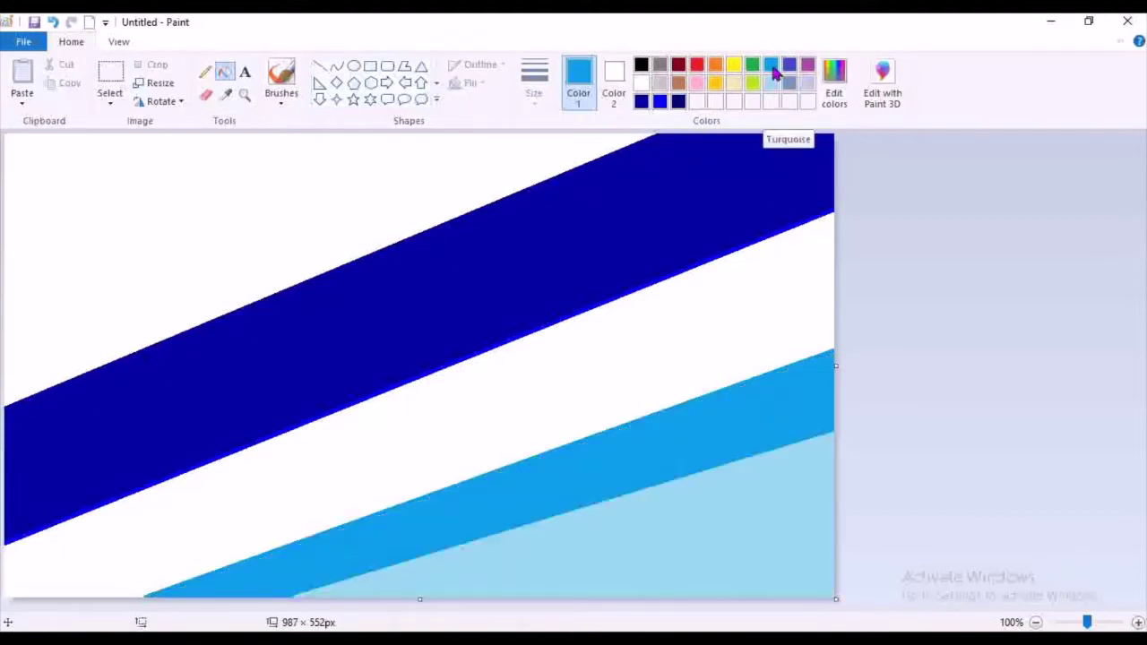
click(641, 101)
click(719, 348)
key(ctrl+z)
key(ctrl+z)
key(ctrl+z)
key(ctrl+z)
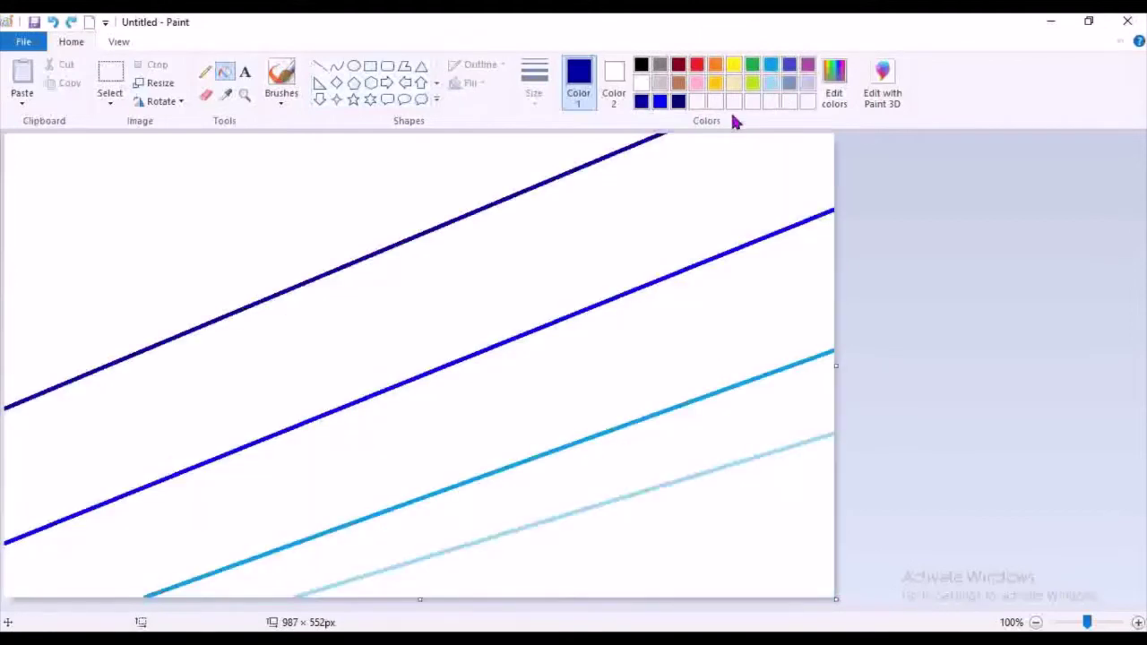
- Fill the five diagonal bands from the lower right corner upward with pale turquoise, turquoise, bright blue, dark blue and navy
click(771, 82)
click(704, 543)
click(775, 69)
click(766, 407)
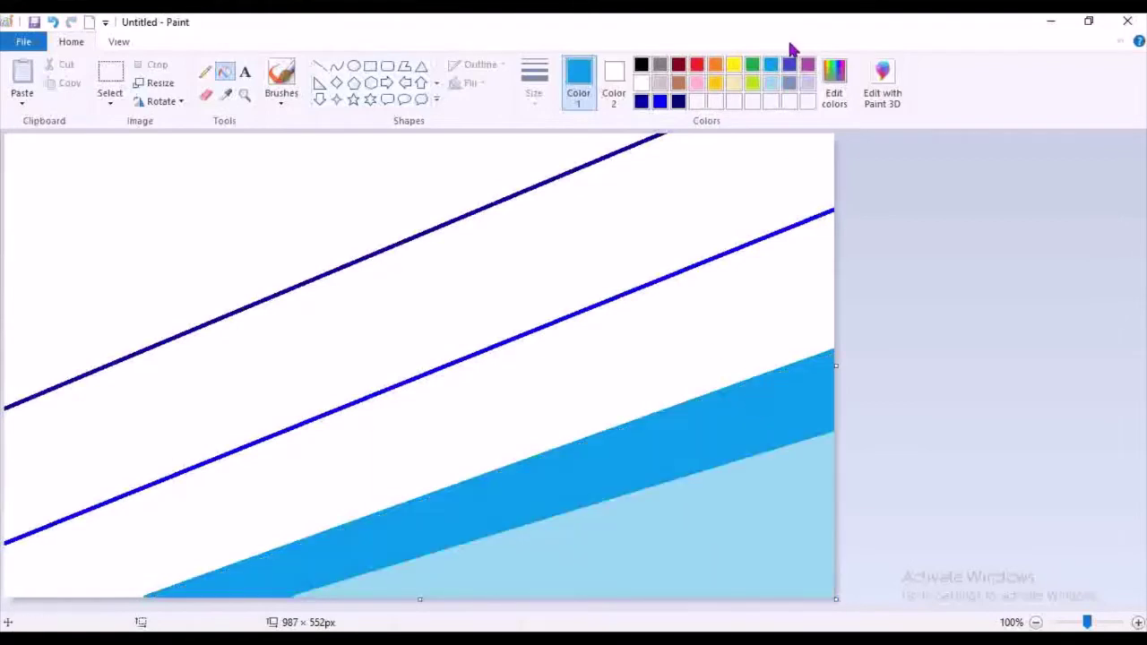
click(660, 101)
click(671, 382)
click(642, 101)
click(653, 199)
click(678, 101)
click(601, 150)
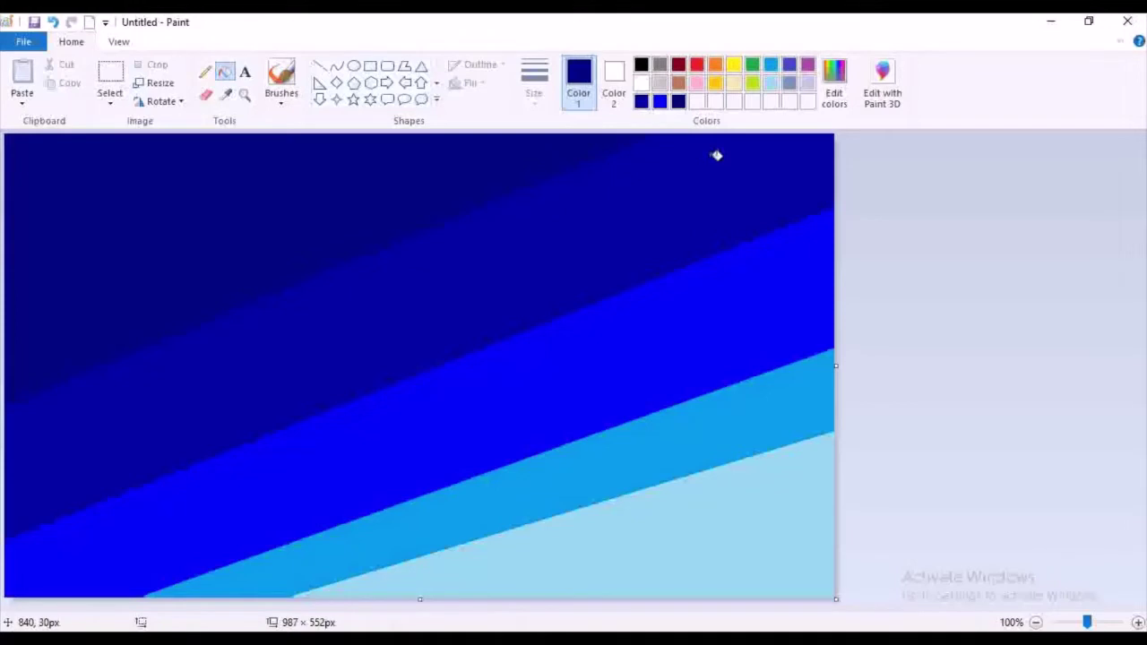
- Resize the image to 1 pixel horizontally without maintaining the aspect ratio
key(ctrl+w)
click(183, 143)
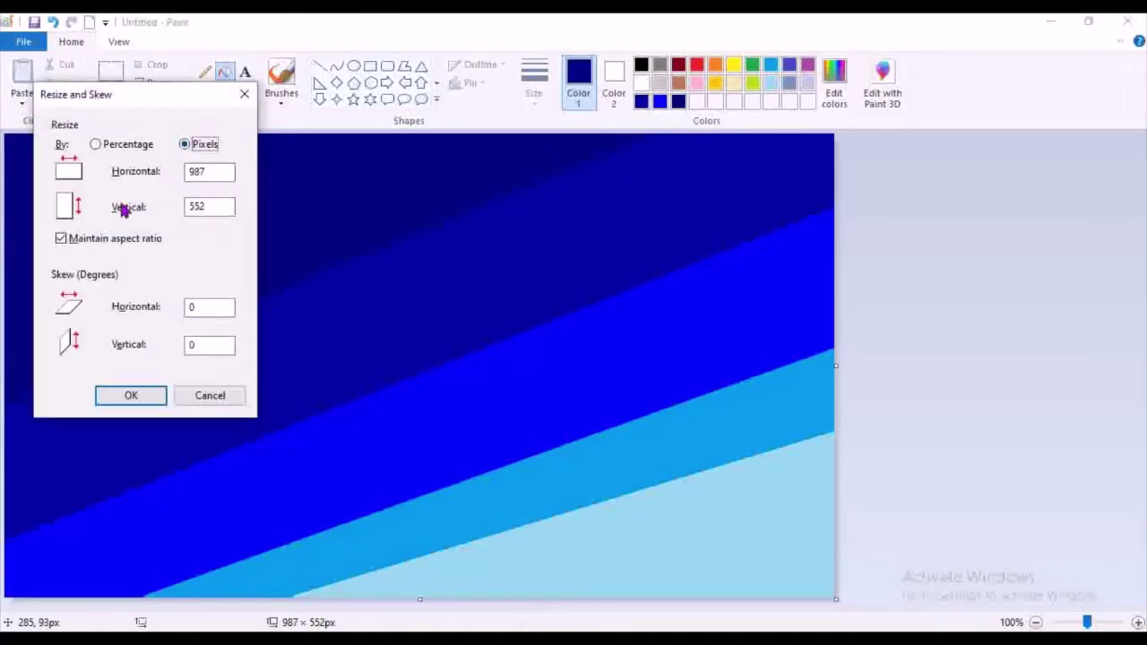
click(60, 239)
click(217, 175)
key(BackSpace)
key(BackSpace)
key(BackSpace)
text(1)
key(Return)
- Stretch the image back to 987 pixels horizontally with the aspect ratio unlocked to form a gradient sky
key(ctrl+w)
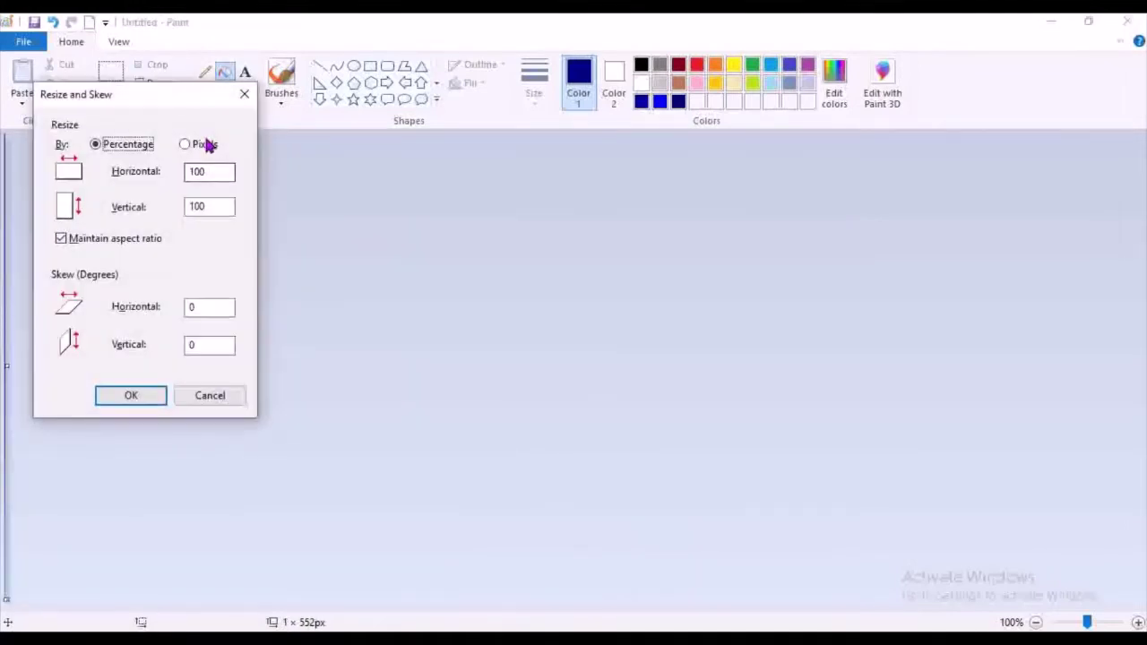
click(206, 145)
click(149, 242)
click(217, 172)
key(BackSpace)
text(987)
key(Return)
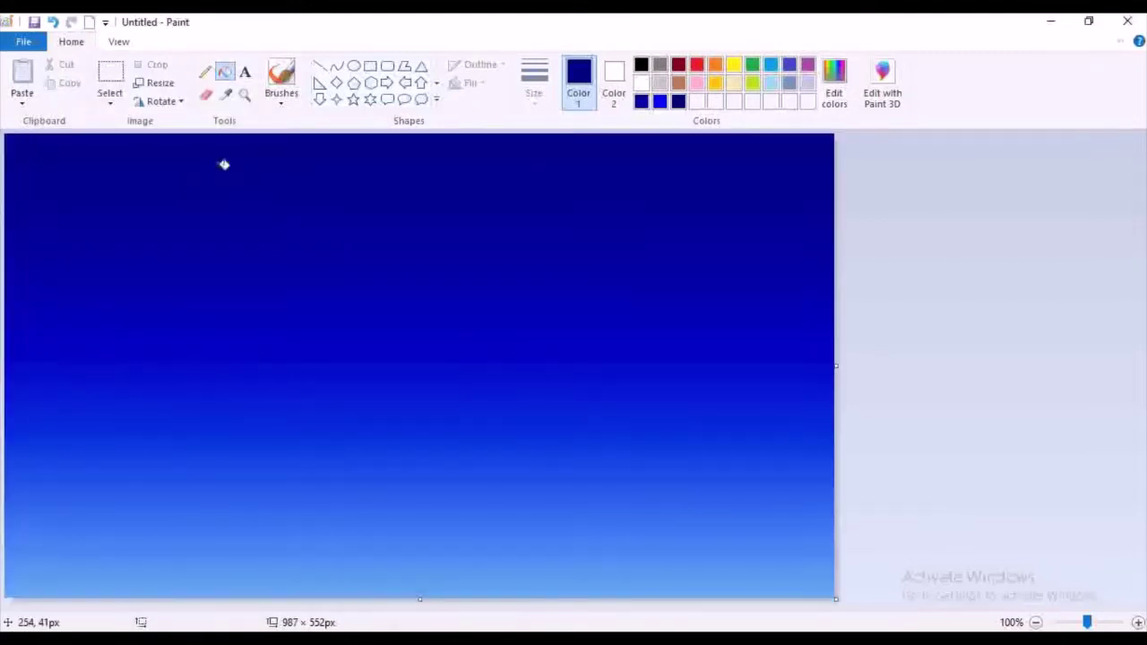
- Brush a wavy black hill slope from the lower part of the canvas's left edge down to its bottom edge
click(278, 77)
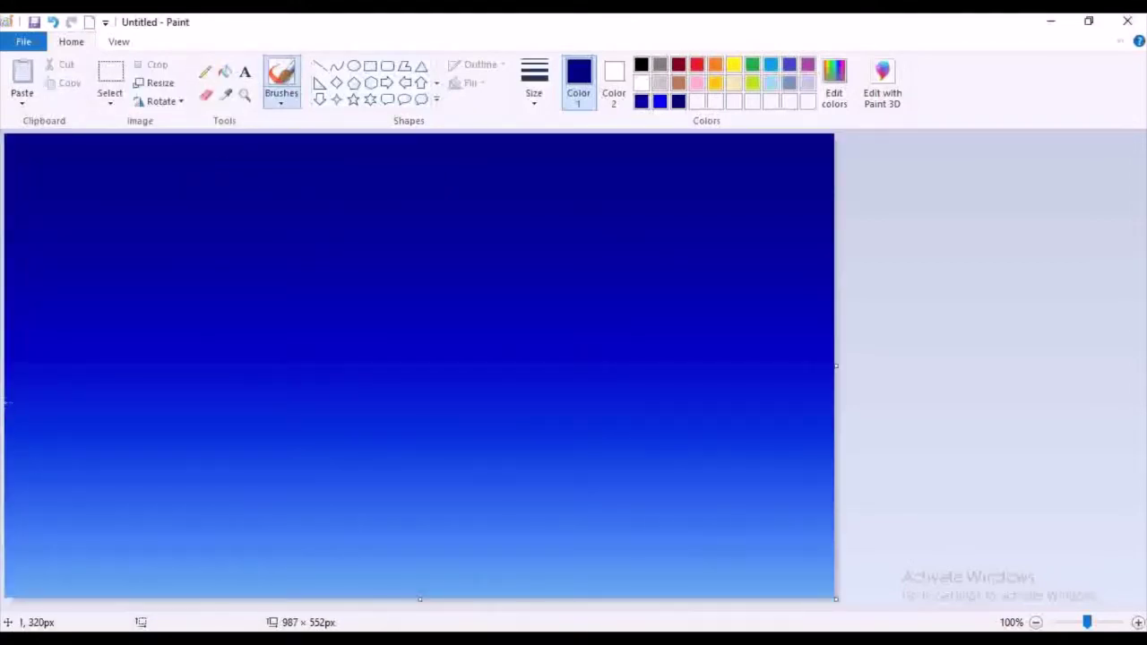
click(641, 65)
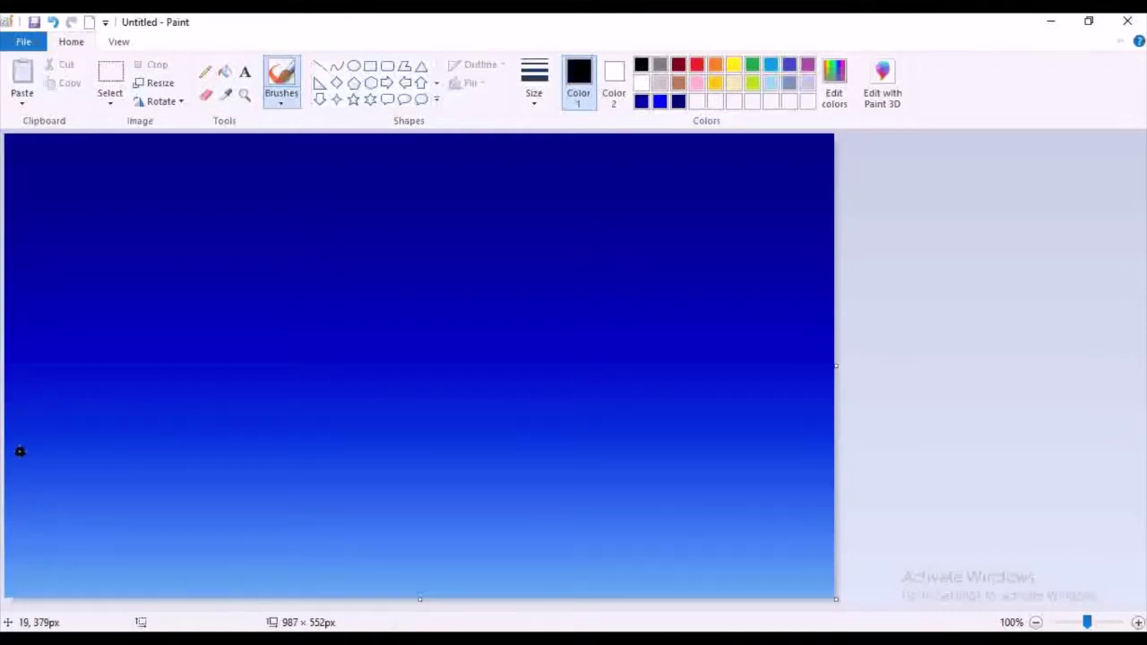
mouse_move(7, 417)
mouse_down()
mouse_move(290, 487)
mouse_move(522, 596)
mouse_up()
- Enlarge the brush and paint the whole area beneath the slope solid black
key(ctrl+plus)
key(ctrl+plus)
key(ctrl+plus)
key(ctrl+plus)
key(ctrl+plus)
key(ctrl+plus)
key(ctrl+plus)
key(ctrl+plus)
key(ctrl+plus)
key(ctrl+plus)
key(ctrl+plus)
key(ctrl+plus)
key(ctrl+plus)
key(ctrl+plus)
key(ctrl+plus)
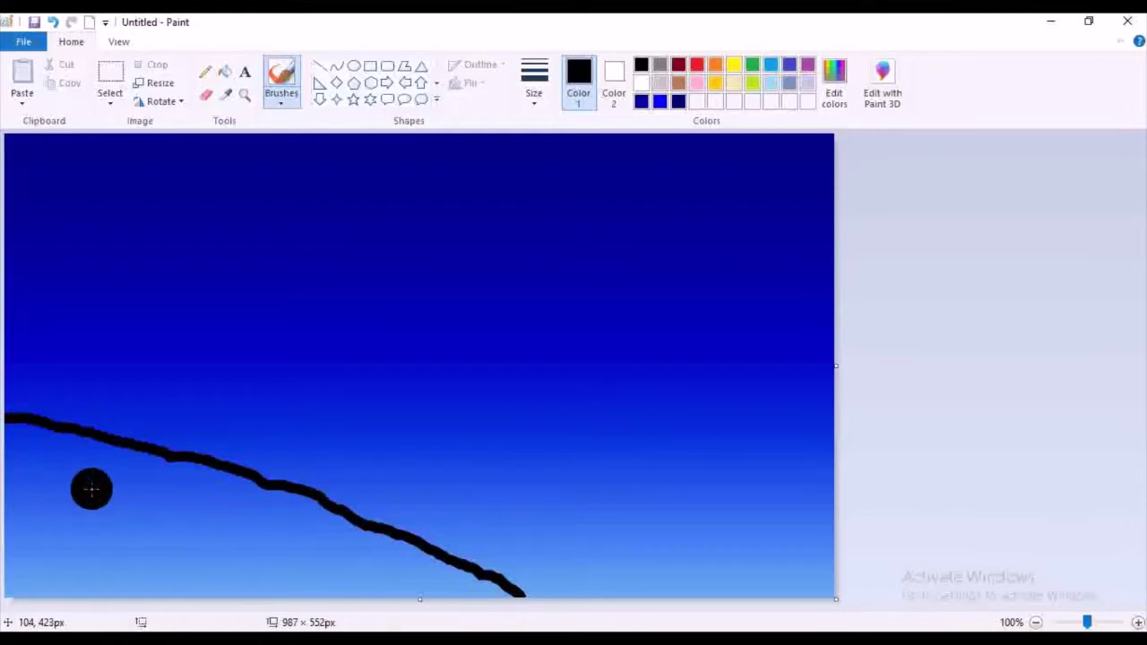
mouse_move(16, 440)
mouse_down()
mouse_move(227, 485)
mouse_move(482, 597)
mouse_move(18, 454)
mouse_move(14, 567)
mouse_move(86, 588)
mouse_move(30, 480)
mouse_move(139, 583)
mouse_move(315, 599)
mouse_move(308, 567)
mouse_move(146, 512)
mouse_move(244, 554)
mouse_move(164, 558)
mouse_move(9, 424)
mouse_move(244, 478)
mouse_move(582, 598)
mouse_up()
click(339, 488)
key(ctrl+z)
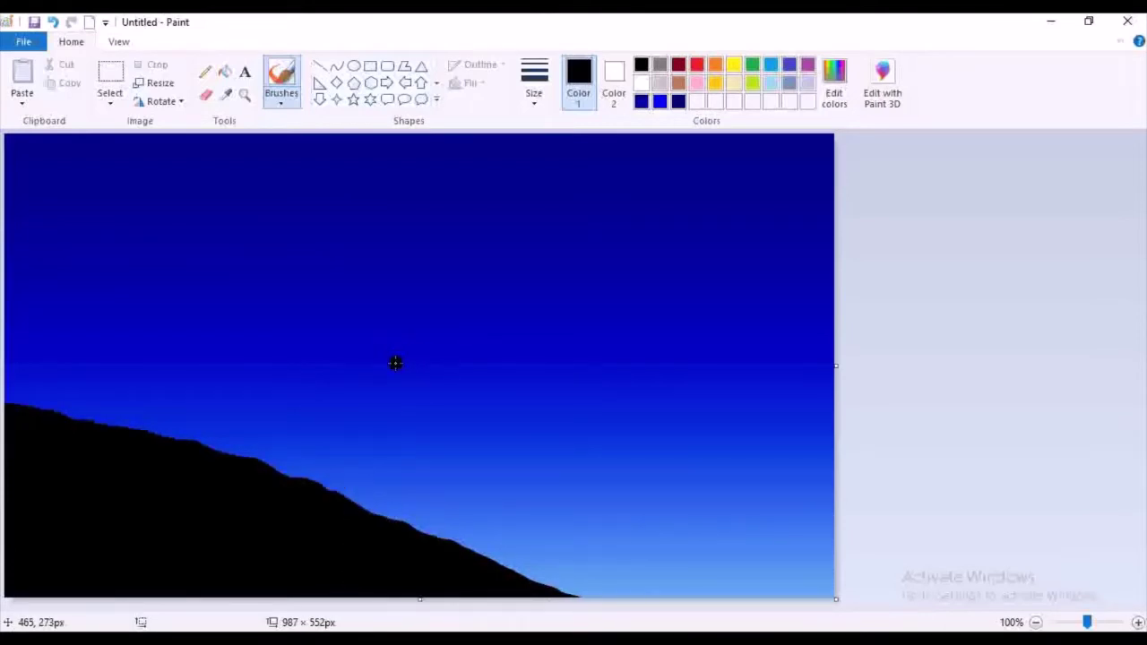
- Draw a horizontal black shoreline about 632 px long from the hill to the canvas's right edge
click(320, 65)
drag(316, 483, 846, 484)
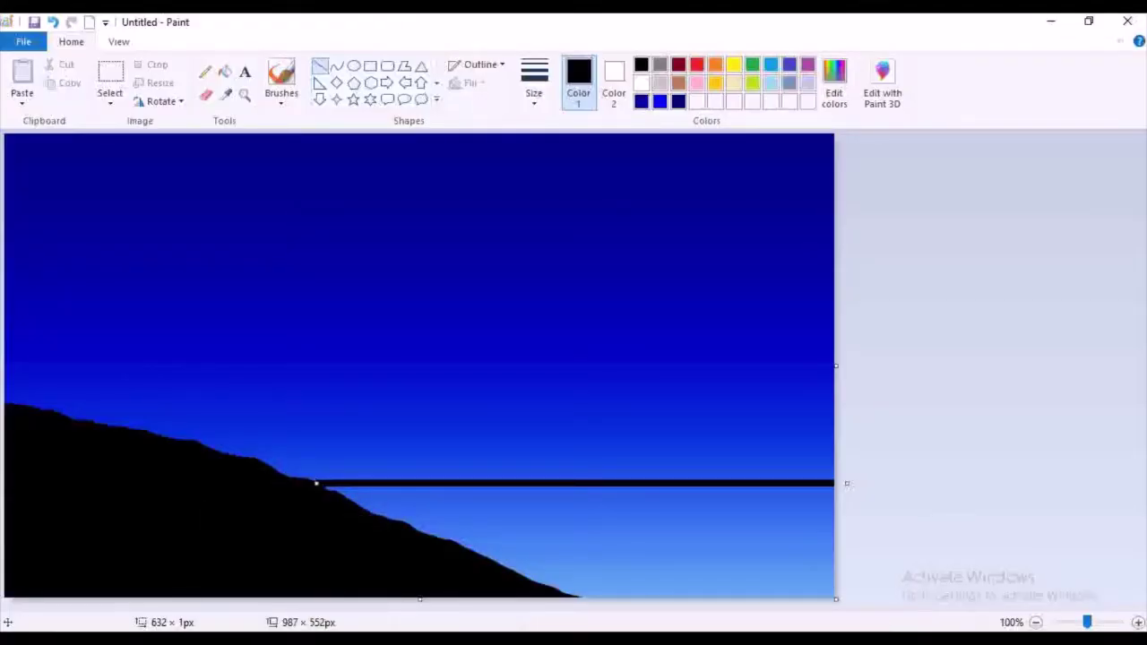
click(997, 573)
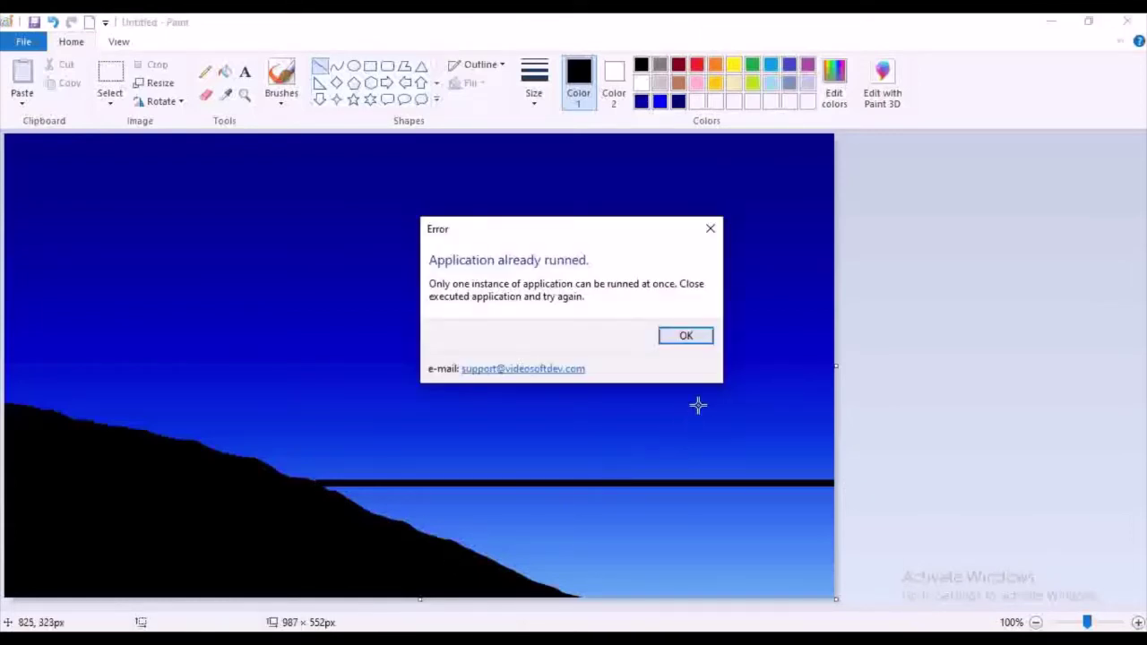
click(709, 228)
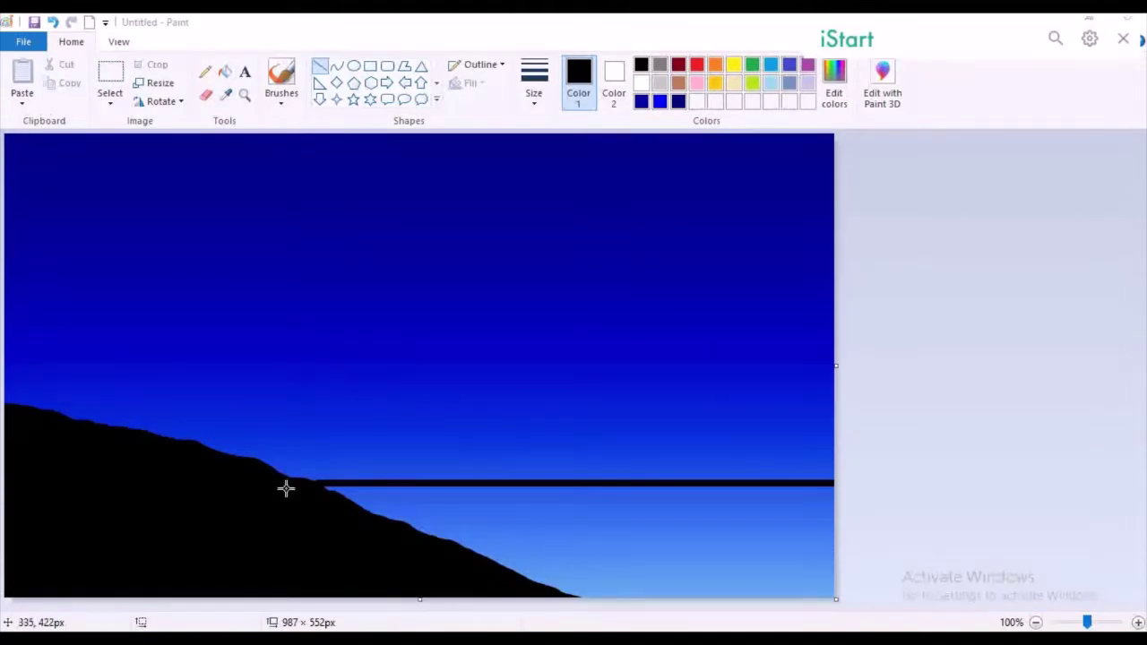
- Draw the black outlines of two pointed mountains above the shoreline, from the hill to the right edge
mouse_move(284, 476)
mouse_down()
mouse_move(507, 422)
mouse_move(478, 431)
mouse_move(606, 481)
mouse_move(594, 480)
mouse_move(716, 415)
mouse_move(834, 484)
mouse_up()
click(788, 368)
click(535, 361)
- Brush the insides of both mountains solid black and roughen their ridges into a natural silhouette
click(280, 76)
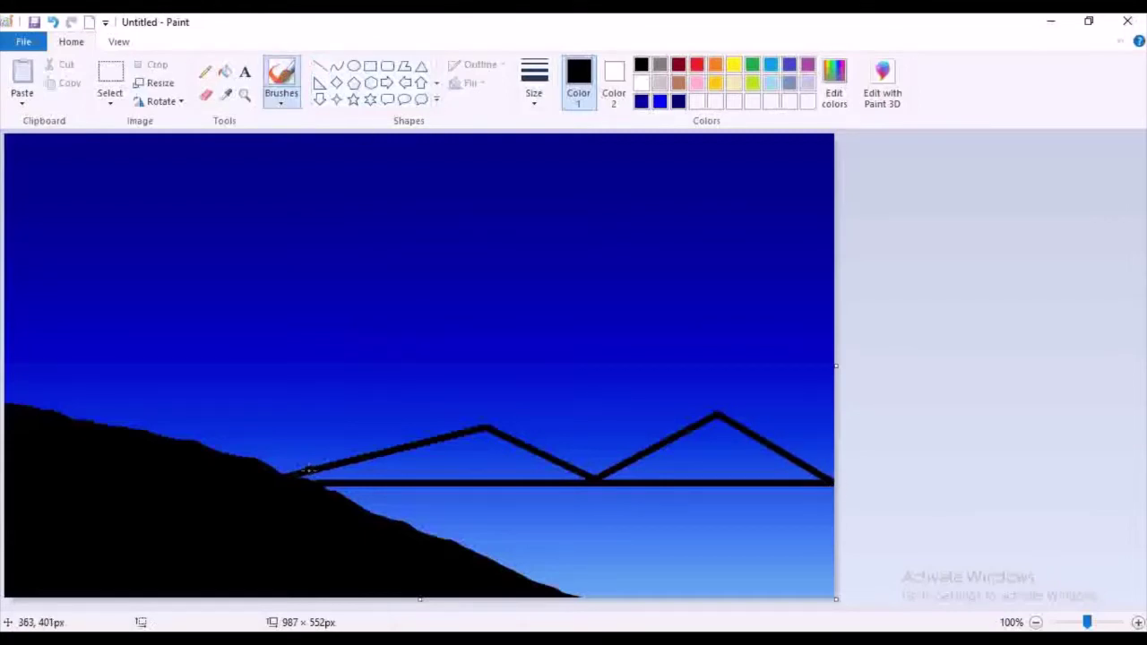
mouse_move(309, 471)
mouse_down()
mouse_move(404, 465)
mouse_move(298, 479)
mouse_move(465, 444)
mouse_move(357, 470)
mouse_move(533, 469)
mouse_move(485, 439)
mouse_move(480, 447)
mouse_move(525, 471)
mouse_move(489, 474)
mouse_move(558, 473)
mouse_move(539, 462)
mouse_move(617, 475)
mouse_move(714, 427)
mouse_move(640, 471)
mouse_move(807, 480)
mouse_up()
key(ctrl+z)
drag(636, 472, 806, 476)
mouse_move(740, 457)
mouse_down()
mouse_move(711, 440)
mouse_move(749, 456)
mouse_move(731, 436)
mouse_move(778, 458)
mouse_up()
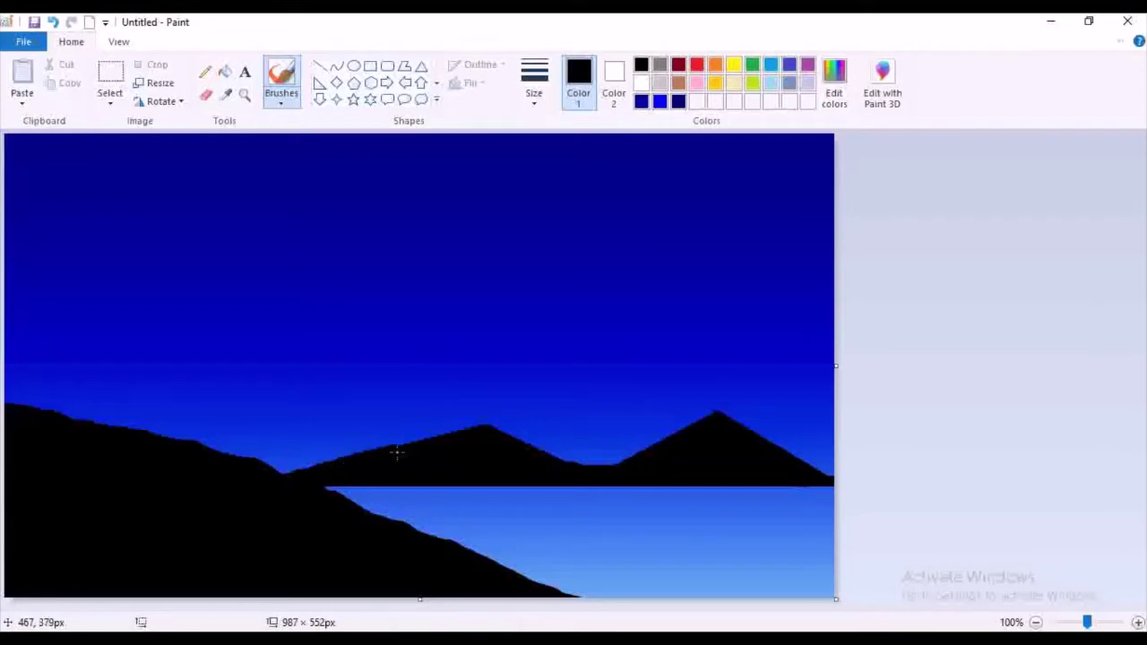
mouse_move(487, 429)
mouse_down()
mouse_move(609, 473)
mouse_move(717, 410)
mouse_move(822, 478)
mouse_up()
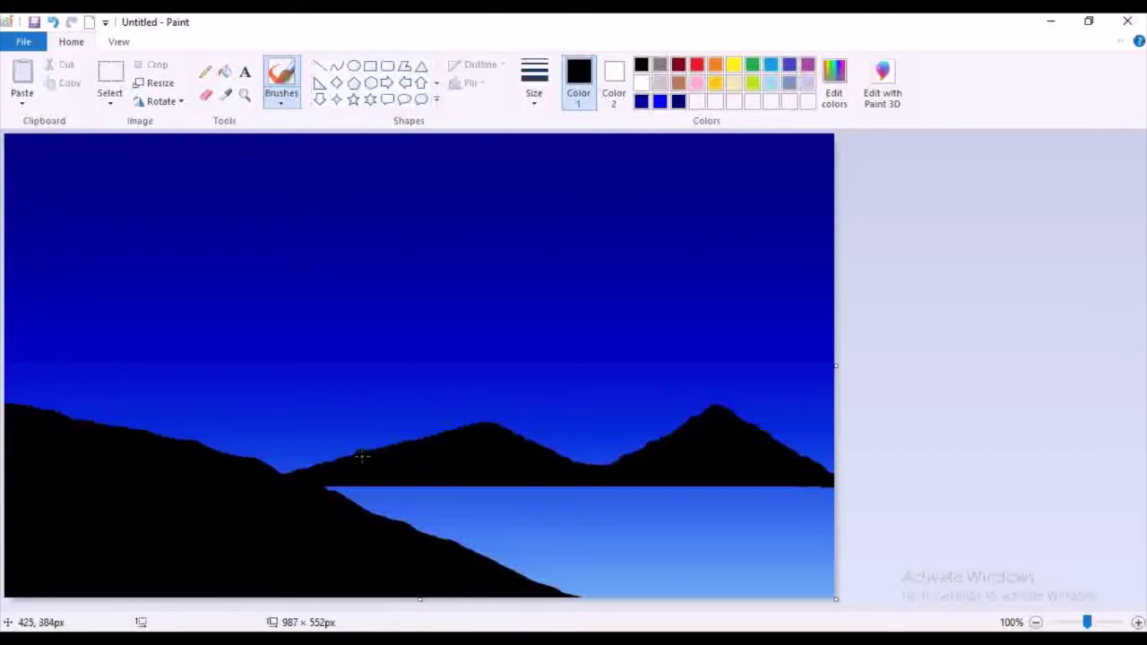
- Draw a circle about 199 × 200 px for the moon and place it in the sky above the hill
click(353, 66)
drag(110, 159, 277, 326)
drag(230, 274, 207, 257)
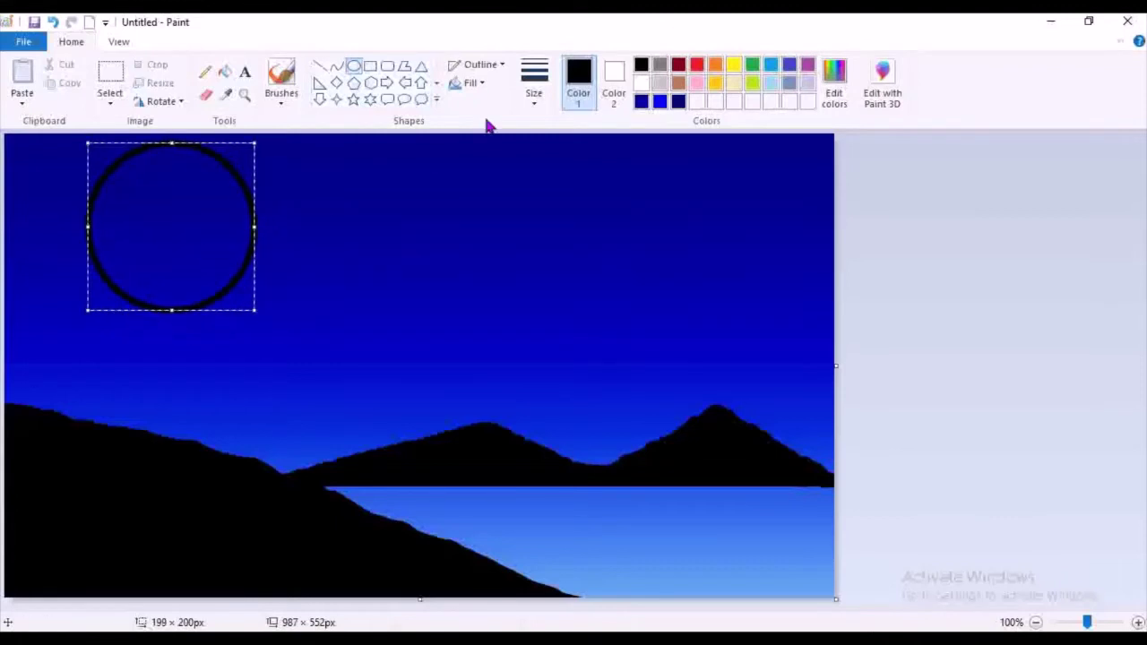
- Give the moon a solid white fill and no outline, and enlarge it to about 225 × 226 px
click(469, 83)
click(491, 123)
click(493, 64)
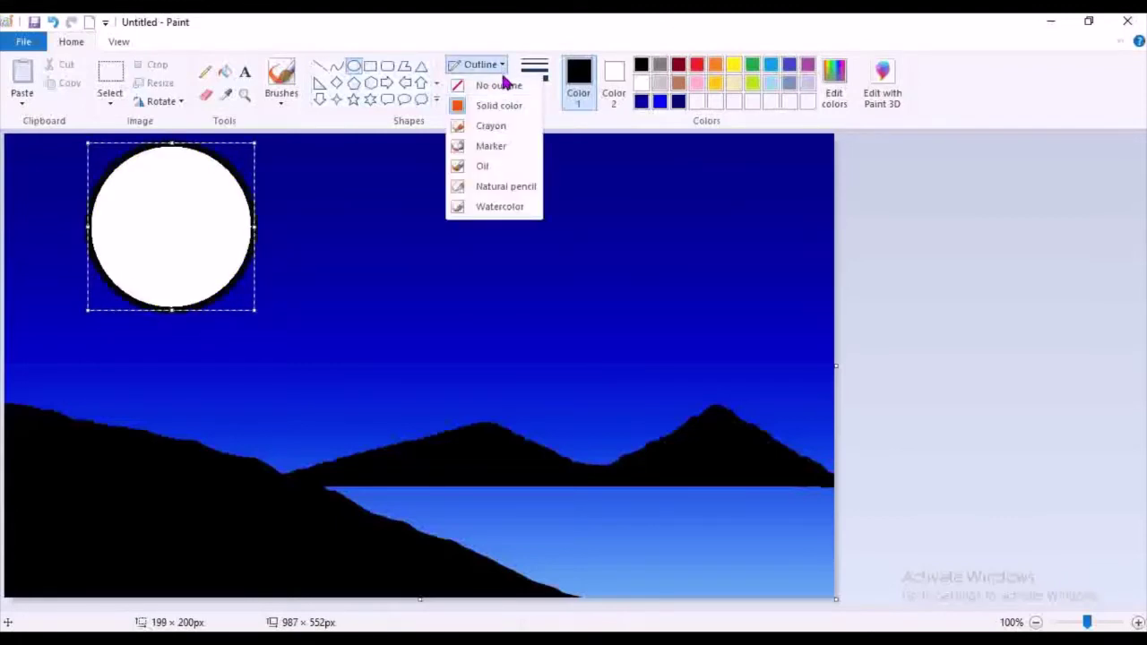
click(498, 85)
drag(256, 310, 275, 330)
drag(274, 240, 275, 240)
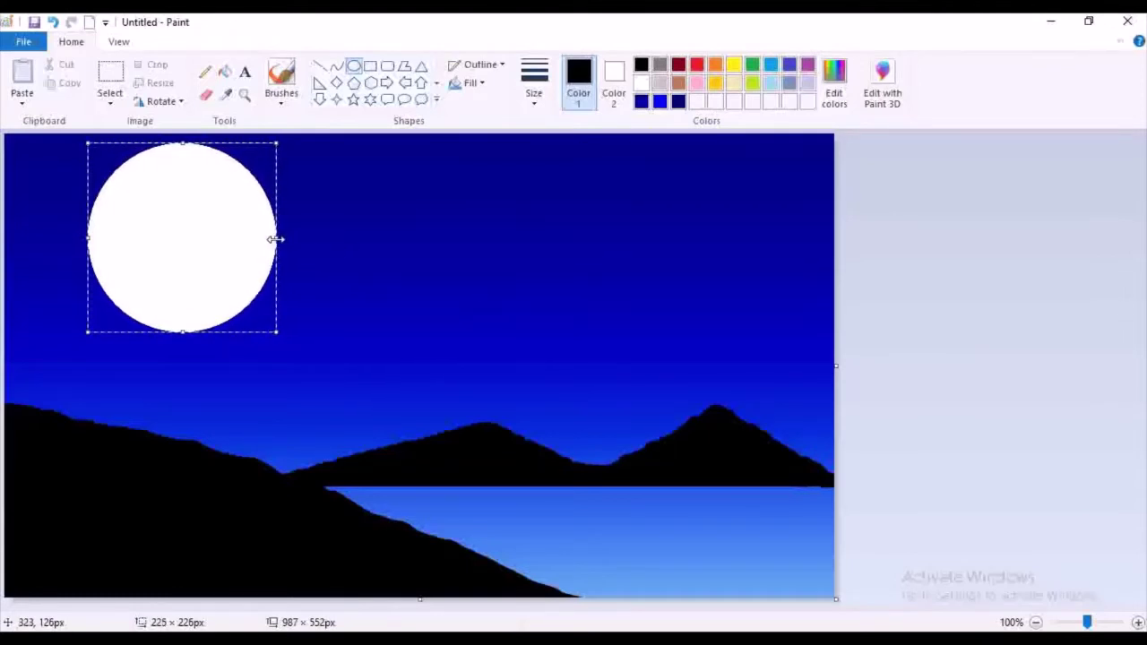
click(353, 259)
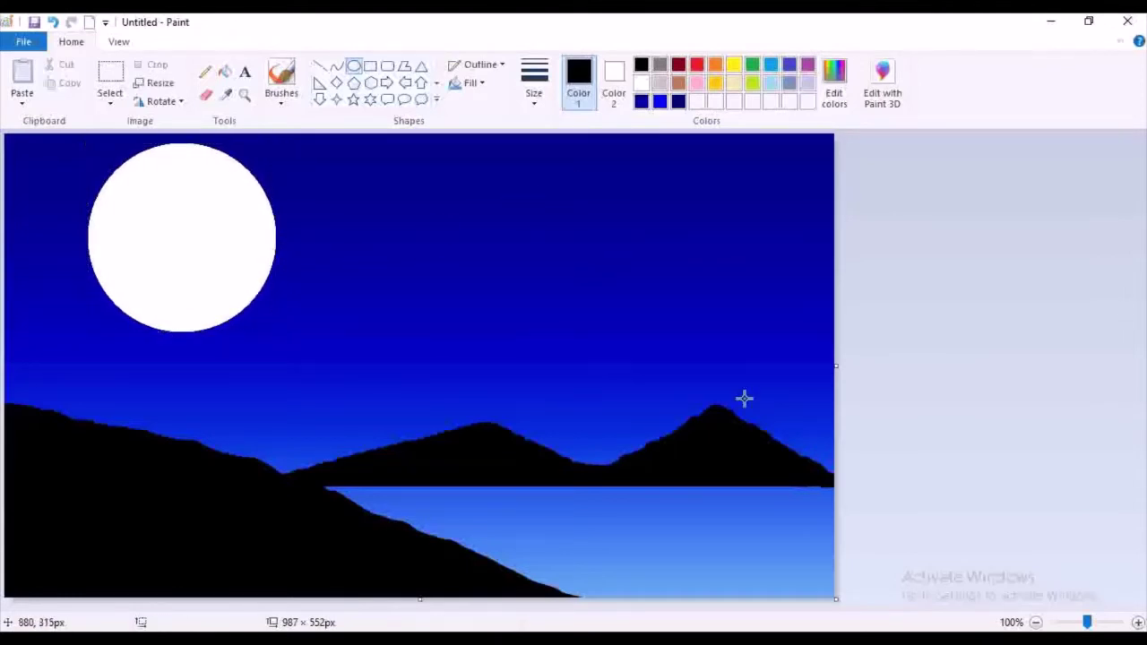
- Brush a black tree trunk rising from the hill, with two main branches spreading across the moon
click(280, 79)
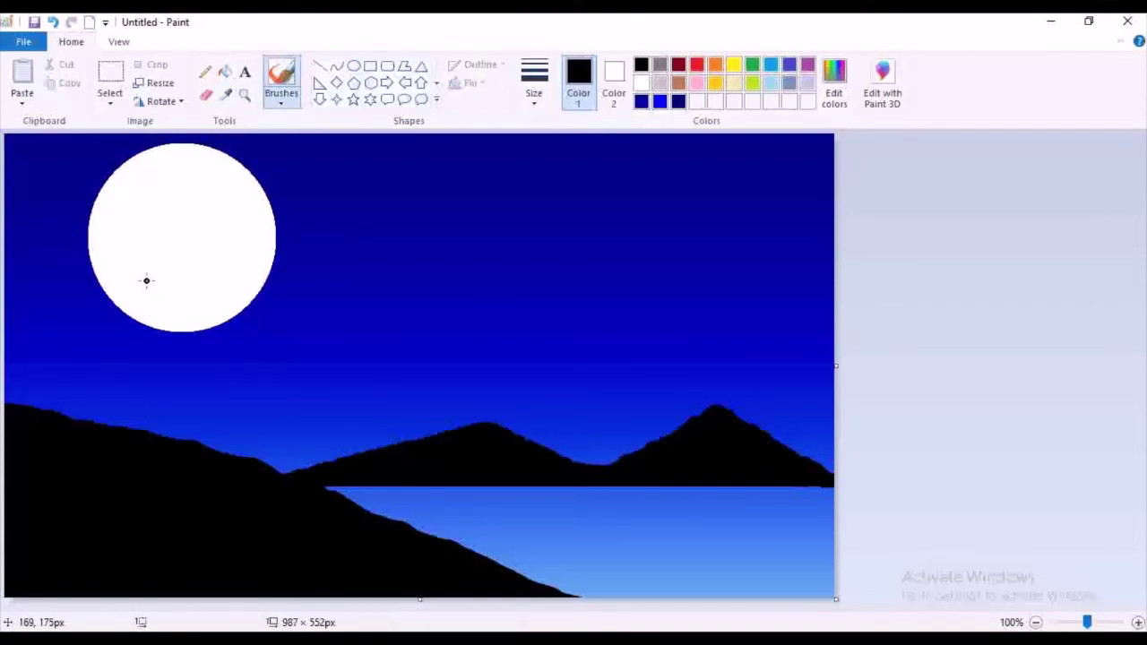
mouse_move(152, 276)
mouse_down()
mouse_move(171, 399)
mouse_move(192, 441)
mouse_up()
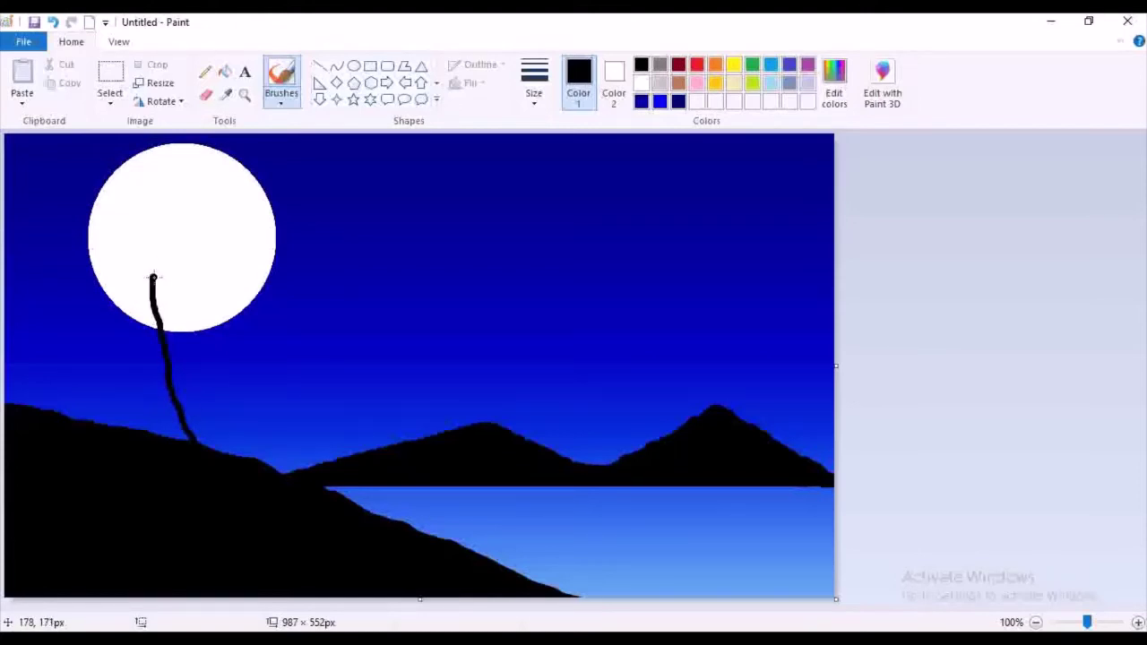
drag(152, 276, 211, 188)
mouse_move(152, 314)
mouse_down()
mouse_move(108, 282)
mouse_move(61, 215)
mouse_up()
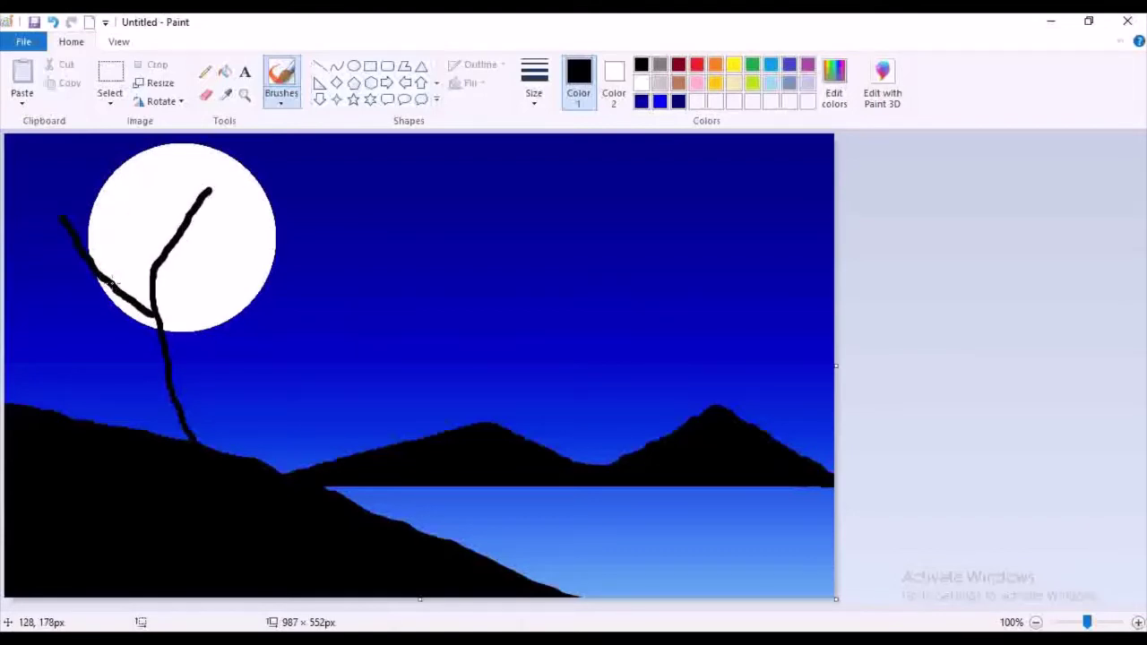
- Add thinner black side branches to both sides of the tree in front of the moon
drag(113, 282, 104, 198)
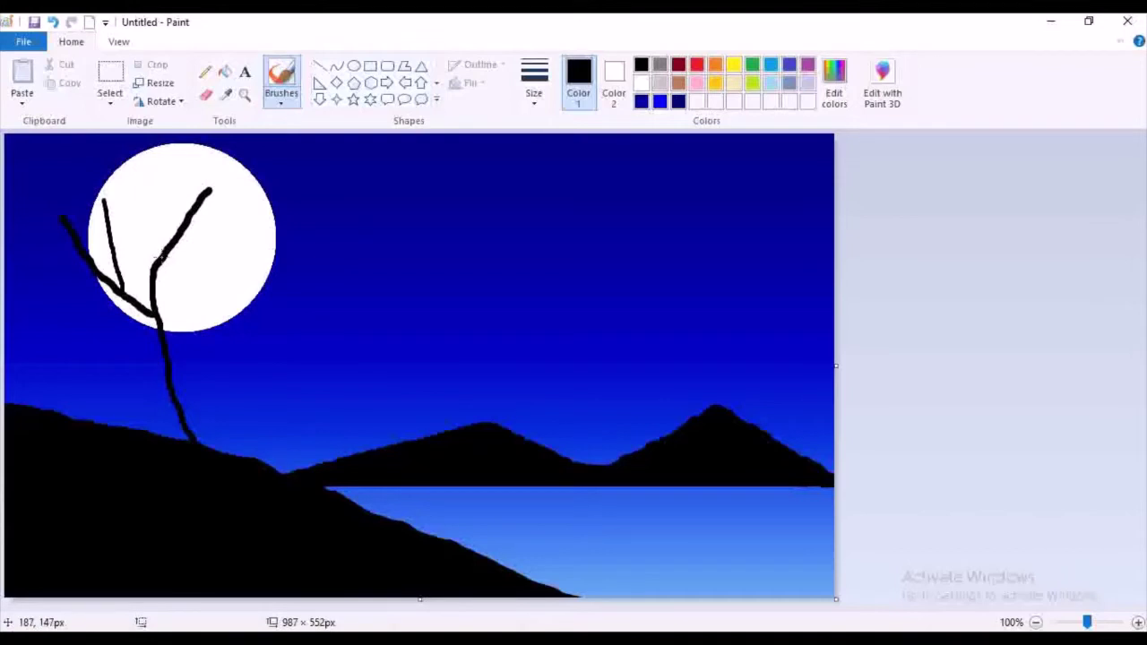
drag(160, 261, 254, 219)
drag(164, 334, 245, 266)
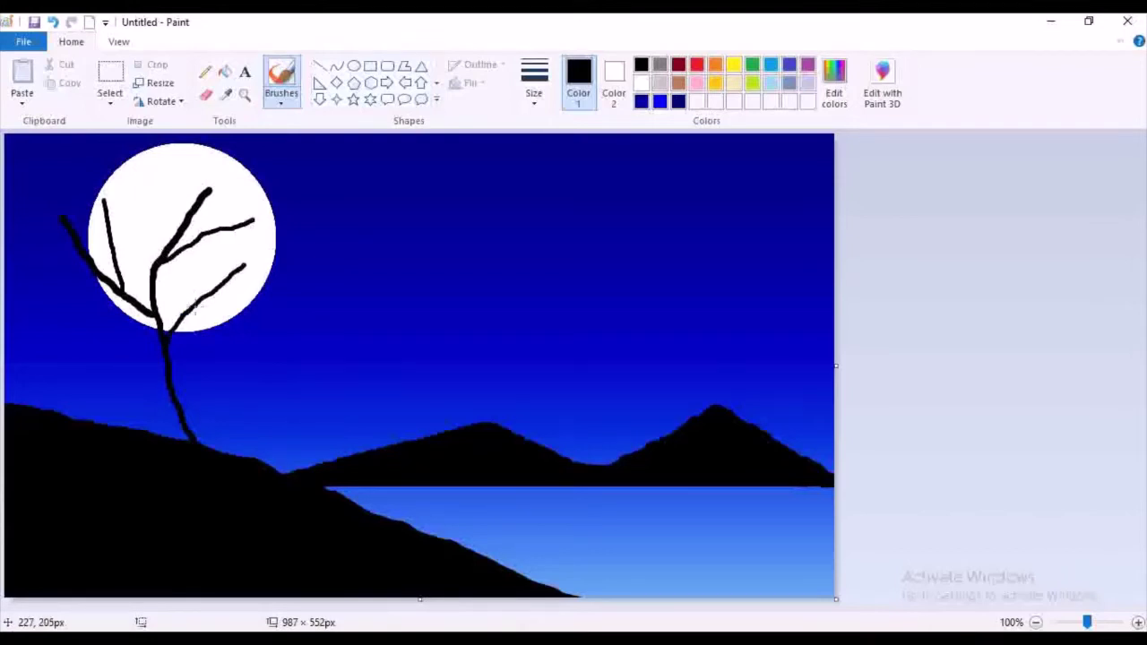
drag(190, 306, 291, 266)
drag(152, 279, 159, 181)
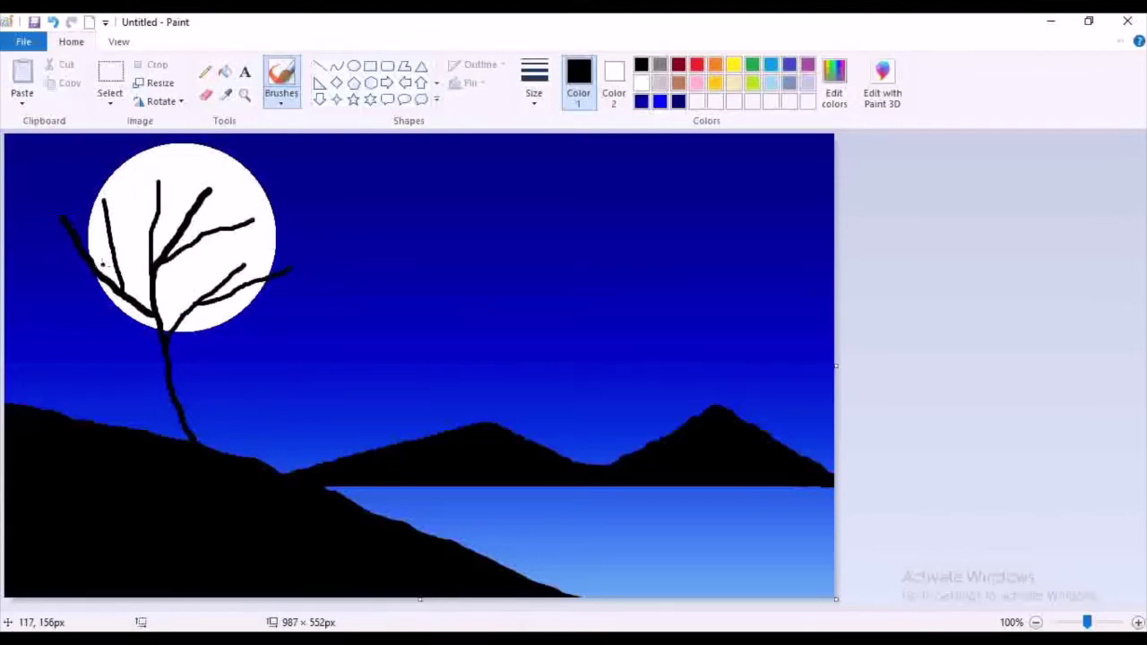
drag(96, 273, 39, 256)
- Thicken the tree's trunk and the lower parts of its branches with more black strokes
mouse_move(155, 304)
mouse_down()
mouse_move(212, 255)
mouse_move(212, 277)
mouse_move(155, 296)
mouse_move(196, 443)
mouse_up()
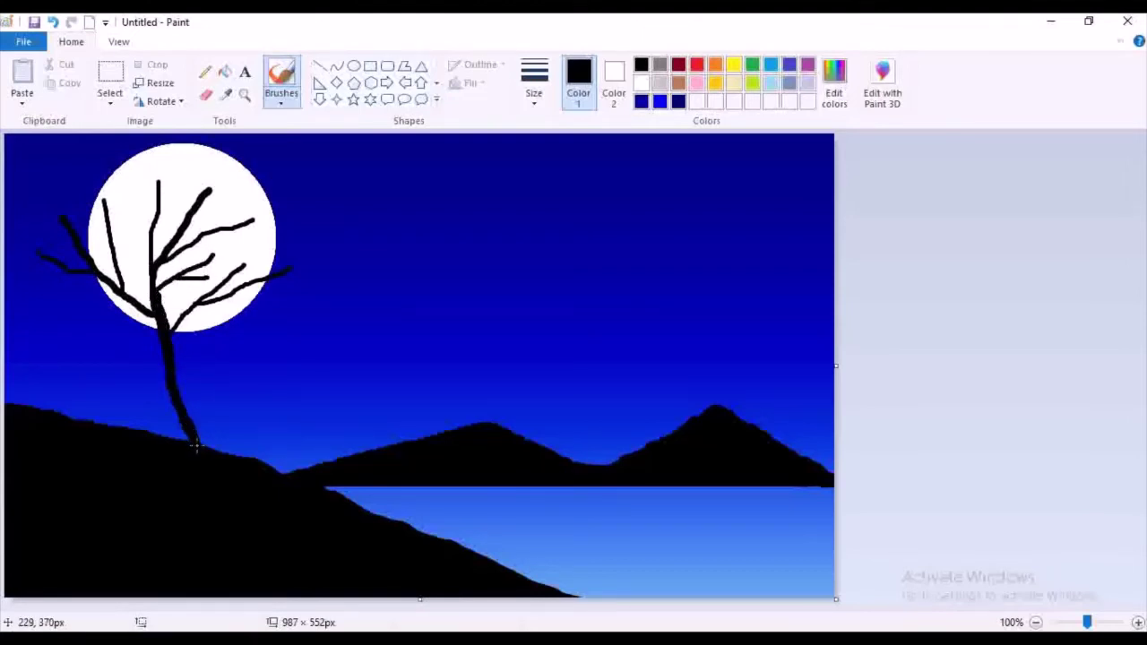
drag(172, 352, 204, 445)
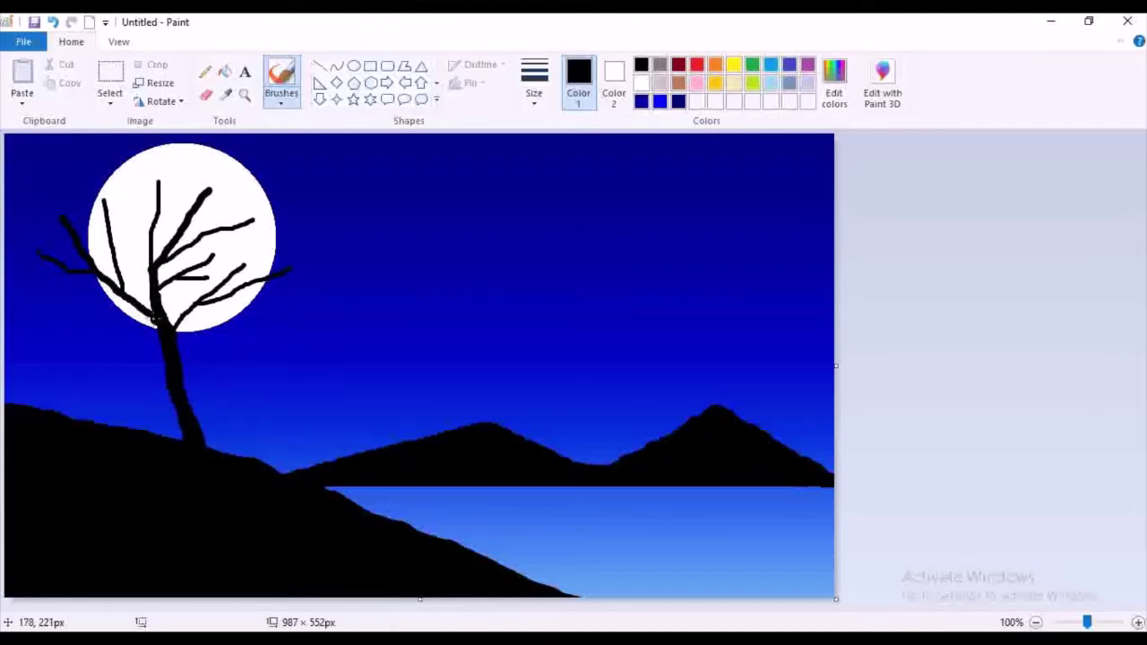
mouse_move(165, 331)
mouse_down()
mouse_move(189, 306)
mouse_move(170, 333)
mouse_move(159, 302)
mouse_move(168, 281)
mouse_move(151, 268)
mouse_move(146, 229)
mouse_up()
drag(126, 290, 106, 246)
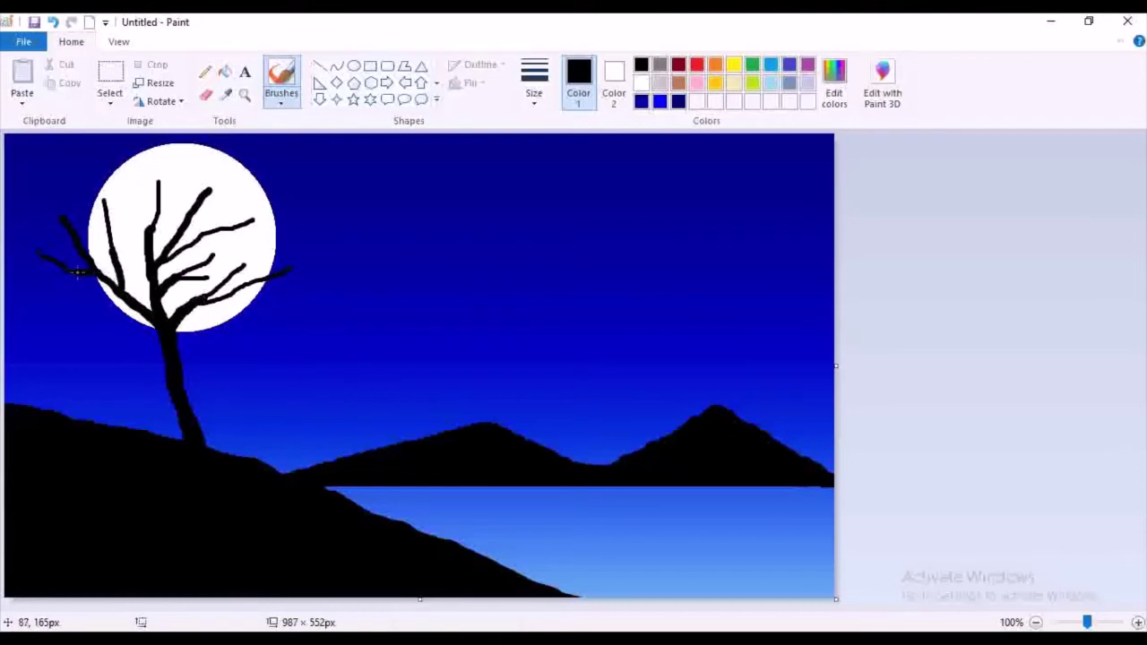
drag(166, 255, 208, 231)
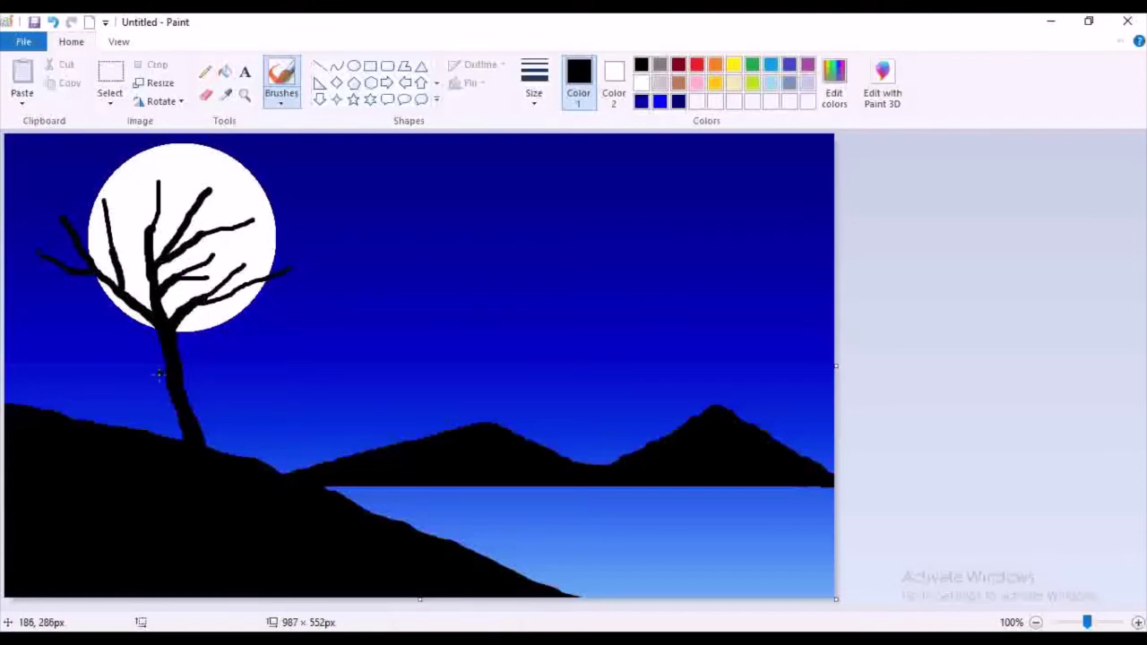
- Widen the left side of the trunk's base where it meets the hill, undoing unwanted strokes
drag(173, 381, 181, 436)
mouse_move(171, 377)
mouse_down()
mouse_move(171, 440)
mouse_move(175, 404)
mouse_move(163, 429)
mouse_up()
key(ctrl+z)
key(ctrl+z)
- Add thin black twigs to the tree's branches in front of the moon
drag(194, 214, 215, 205)
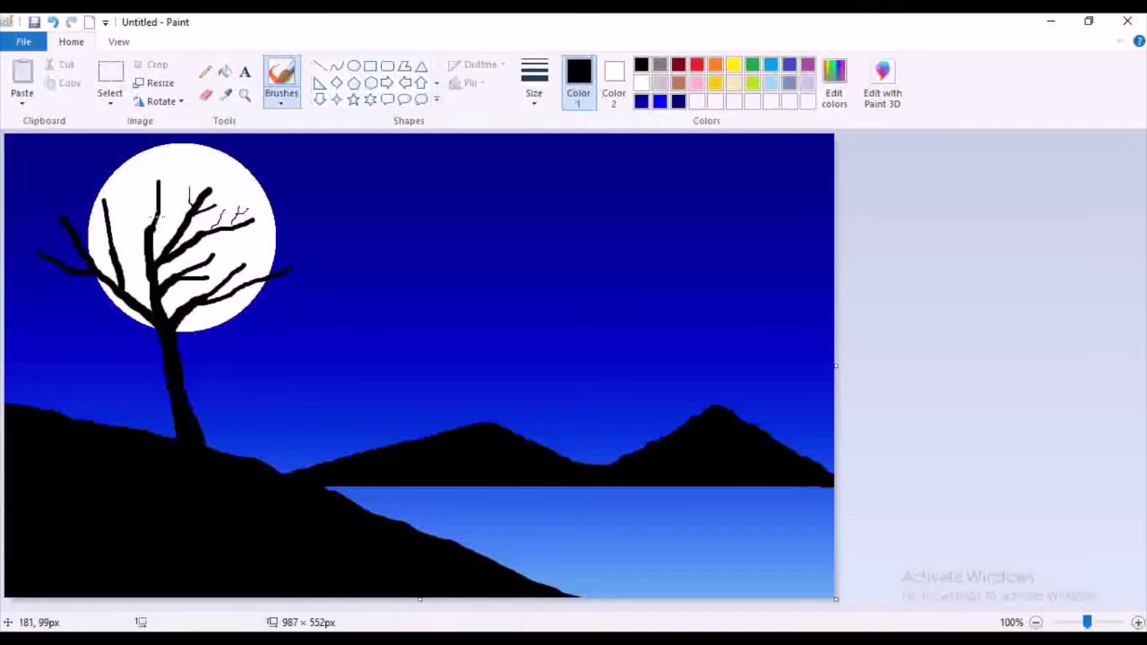
drag(159, 206, 189, 174)
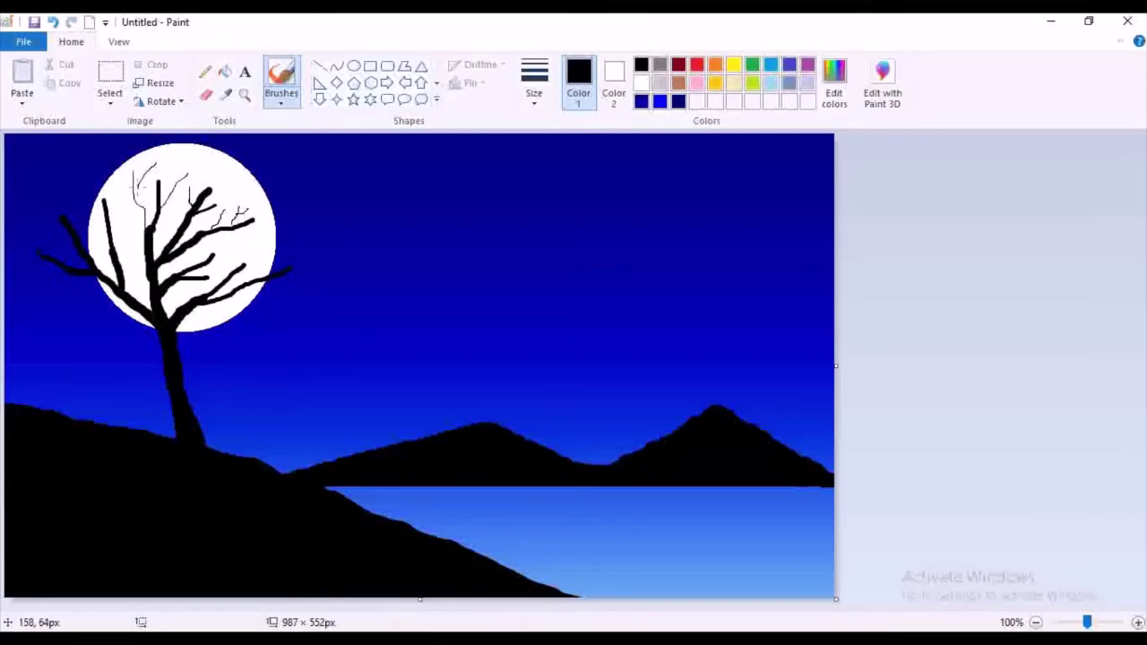
drag(123, 196, 124, 192)
mouse_move(111, 233)
mouse_down()
mouse_move(126, 219)
mouse_move(90, 223)
mouse_up()
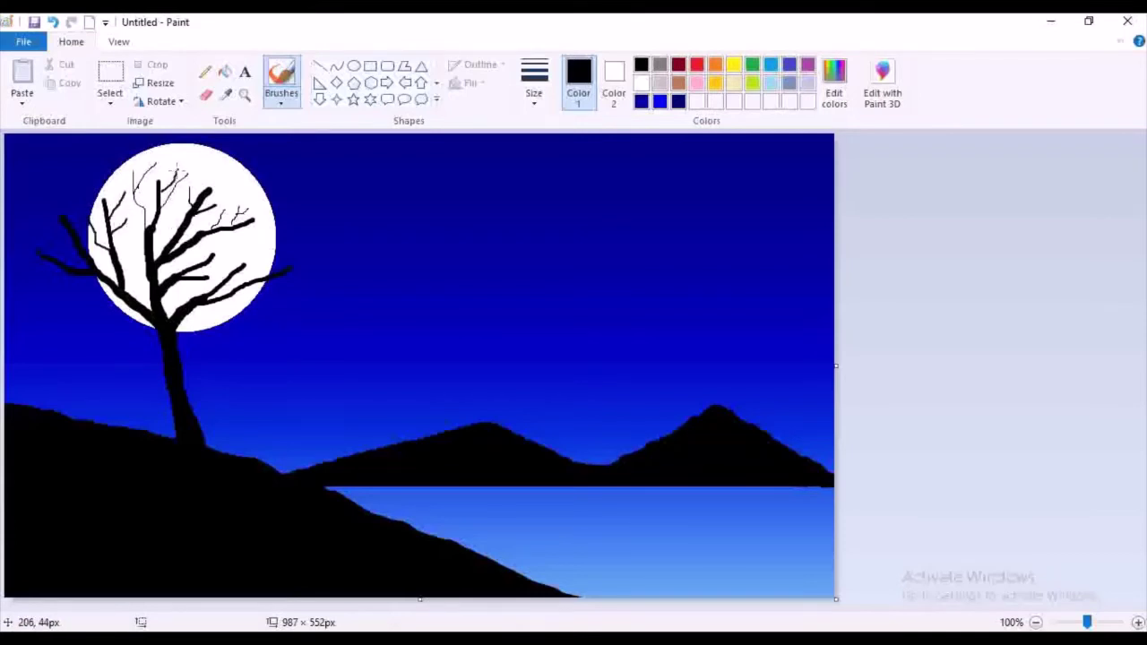
drag(192, 240, 251, 242)
drag(148, 270, 129, 236)
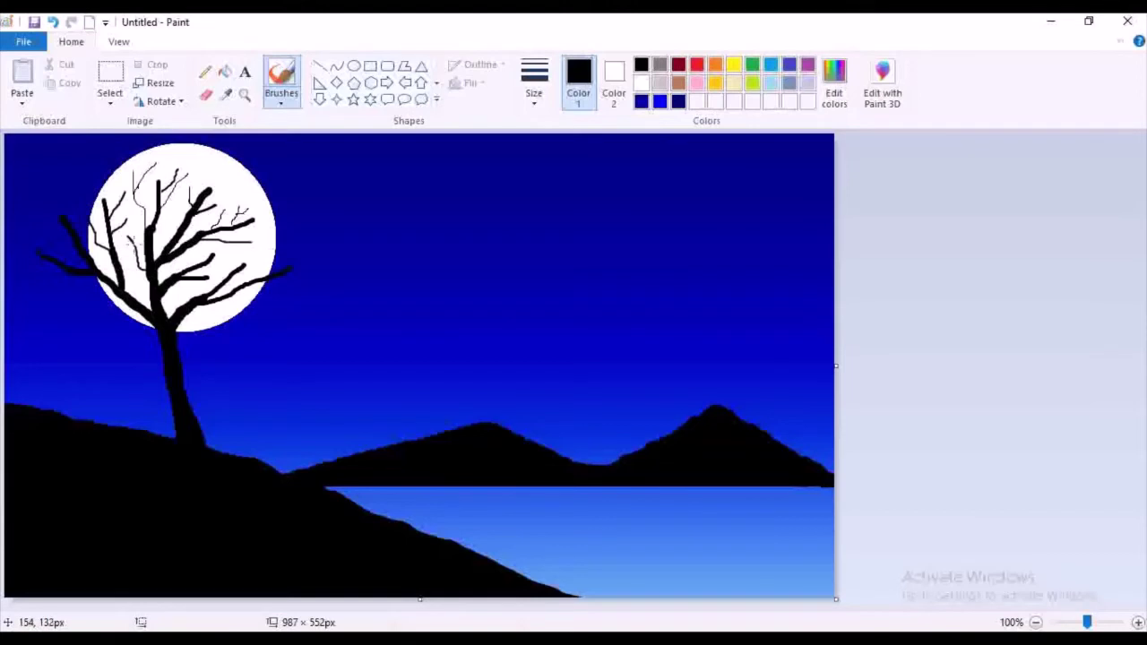
- Extend the outer and upper branches on both sides of the tree with more thin black twigs reaching past the moon's edge
mouse_move(247, 279)
mouse_down()
mouse_move(276, 246)
mouse_move(255, 230)
mouse_up()
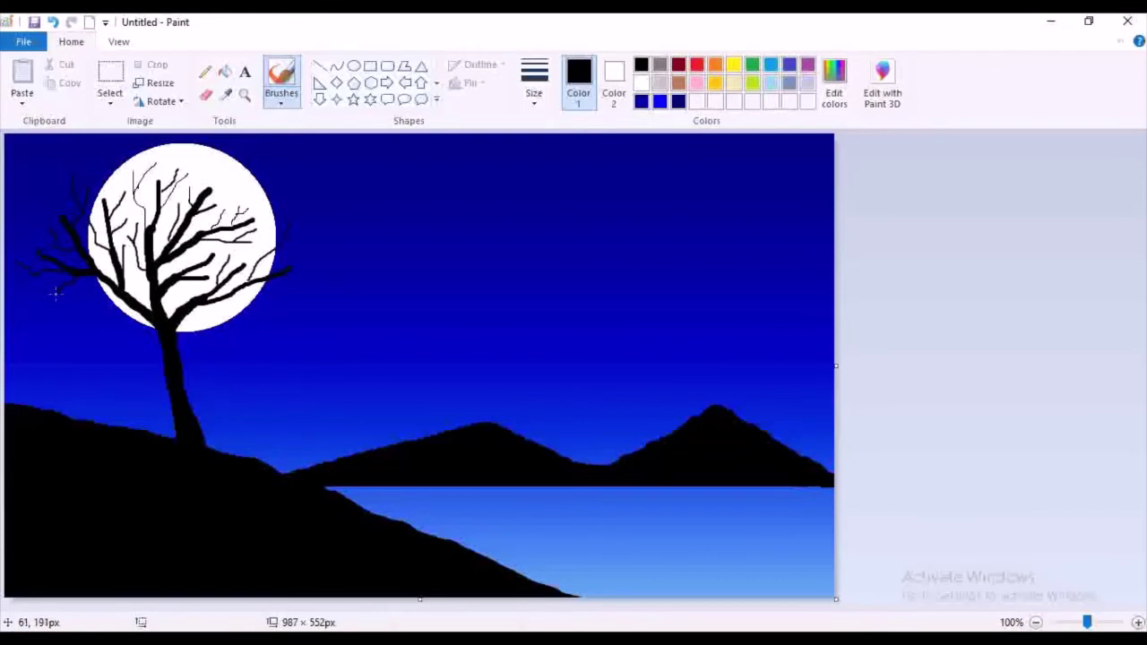
mouse_move(109, 283)
mouse_down()
mouse_move(107, 229)
mouse_move(188, 181)
mouse_up()
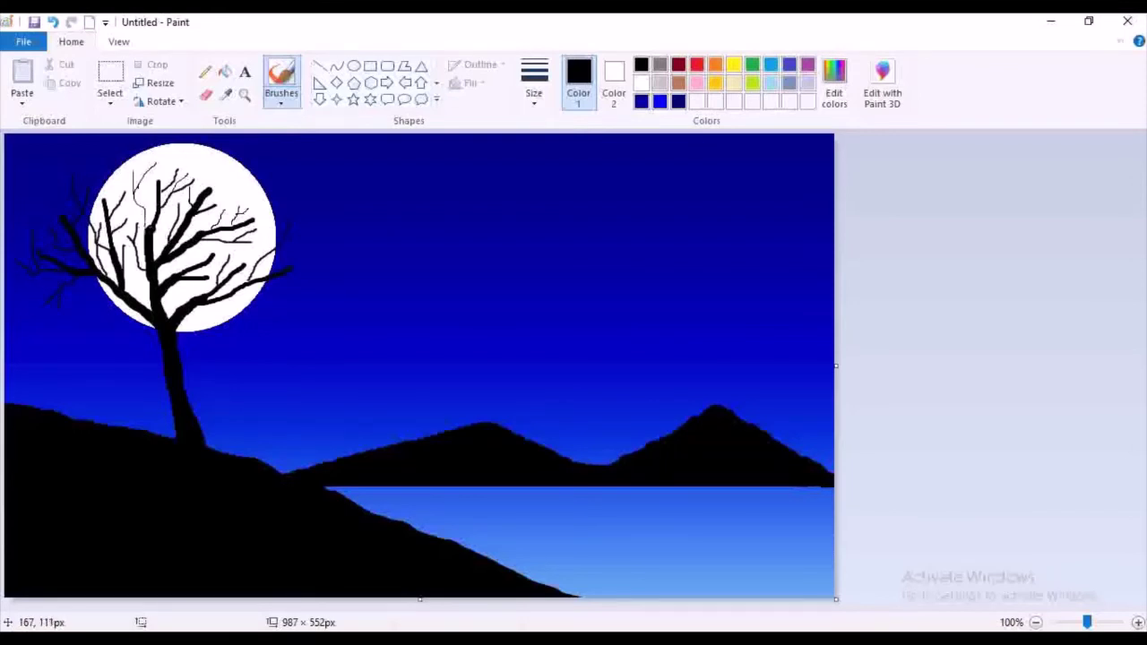
drag(145, 228, 147, 188)
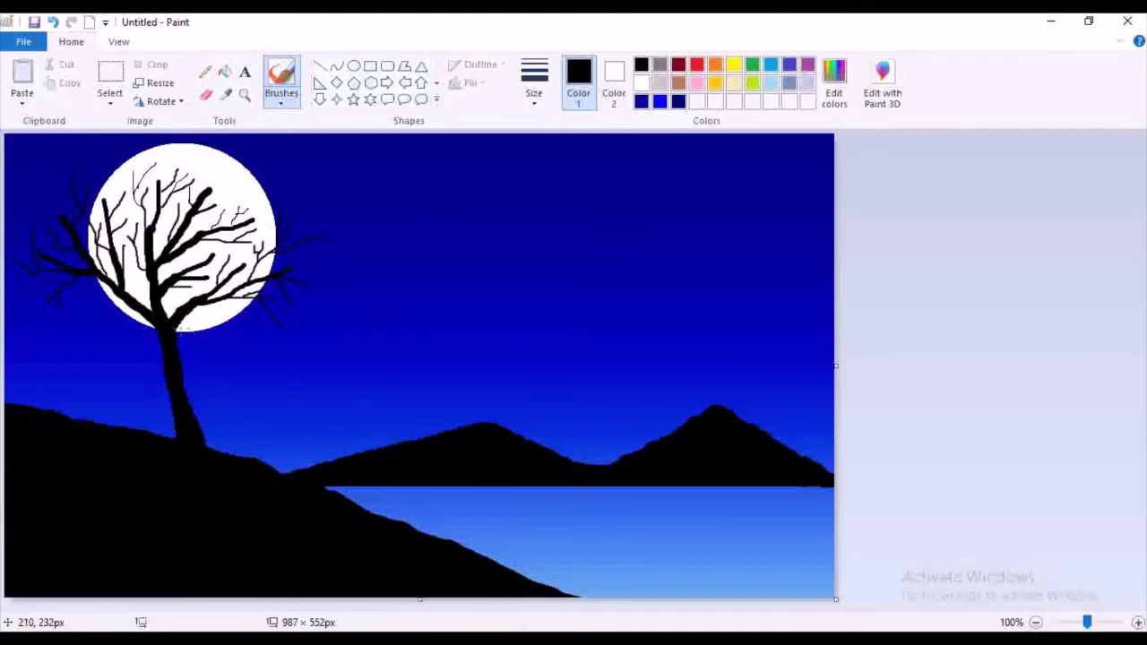
drag(218, 202, 247, 175)
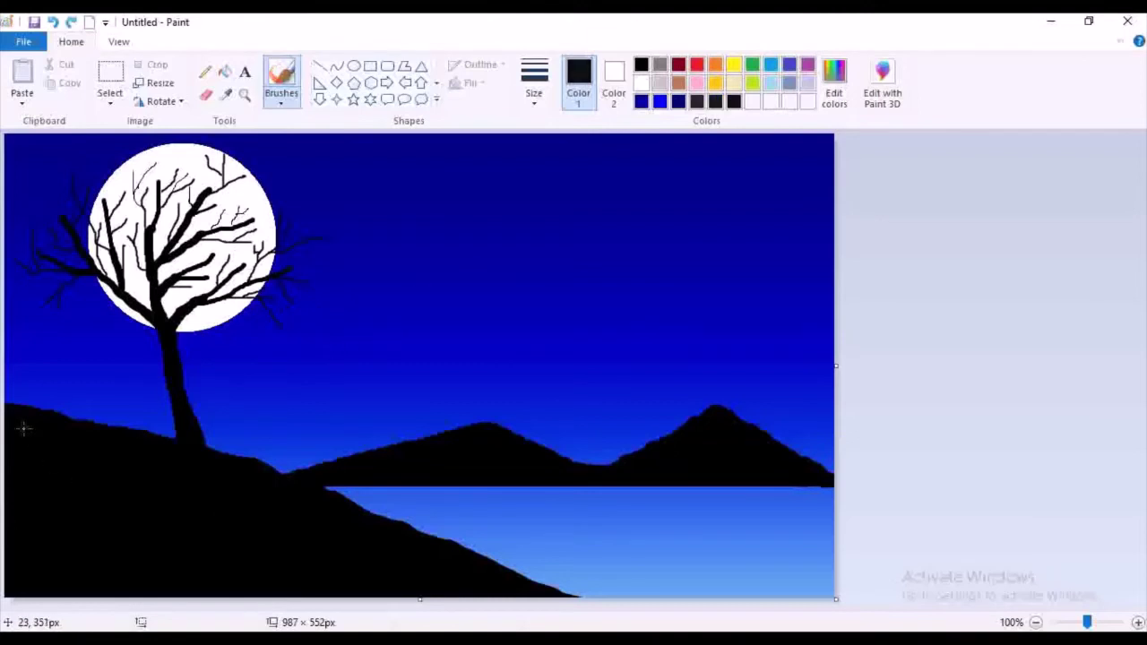
- Brush dark grey texture strokes over the black hill and the two distant mountains
mouse_move(23, 428)
mouse_down()
mouse_move(91, 466)
mouse_move(39, 468)
mouse_move(76, 490)
mouse_move(131, 481)
mouse_move(188, 521)
mouse_move(289, 484)
mouse_up()
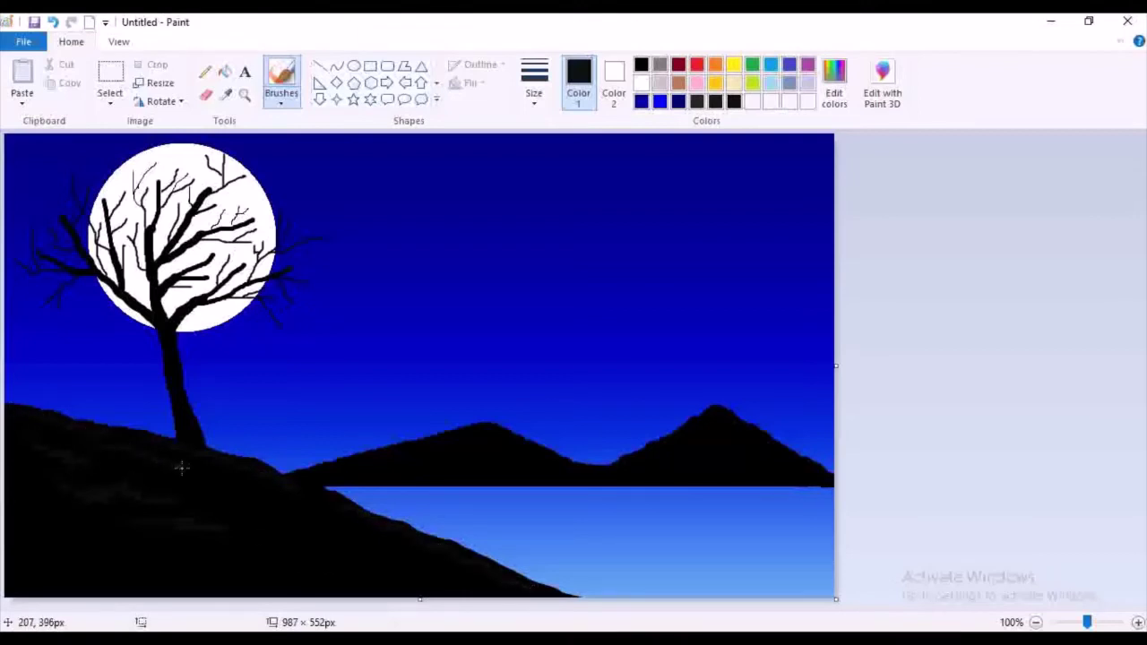
mouse_move(239, 492)
mouse_down()
mouse_move(356, 548)
mouse_move(399, 553)
mouse_up()
mouse_move(322, 524)
mouse_down()
mouse_move(21, 452)
mouse_move(13, 439)
mouse_move(117, 497)
mouse_move(71, 571)
mouse_move(21, 529)
mouse_move(151, 571)
mouse_move(84, 585)
mouse_move(154, 557)
mouse_move(288, 548)
mouse_move(239, 493)
mouse_move(427, 589)
mouse_move(49, 424)
mouse_move(96, 501)
mouse_move(253, 503)
mouse_move(71, 509)
mouse_move(139, 521)
mouse_move(214, 515)
mouse_move(252, 562)
mouse_move(310, 588)
mouse_move(330, 514)
mouse_move(426, 551)
mouse_up()
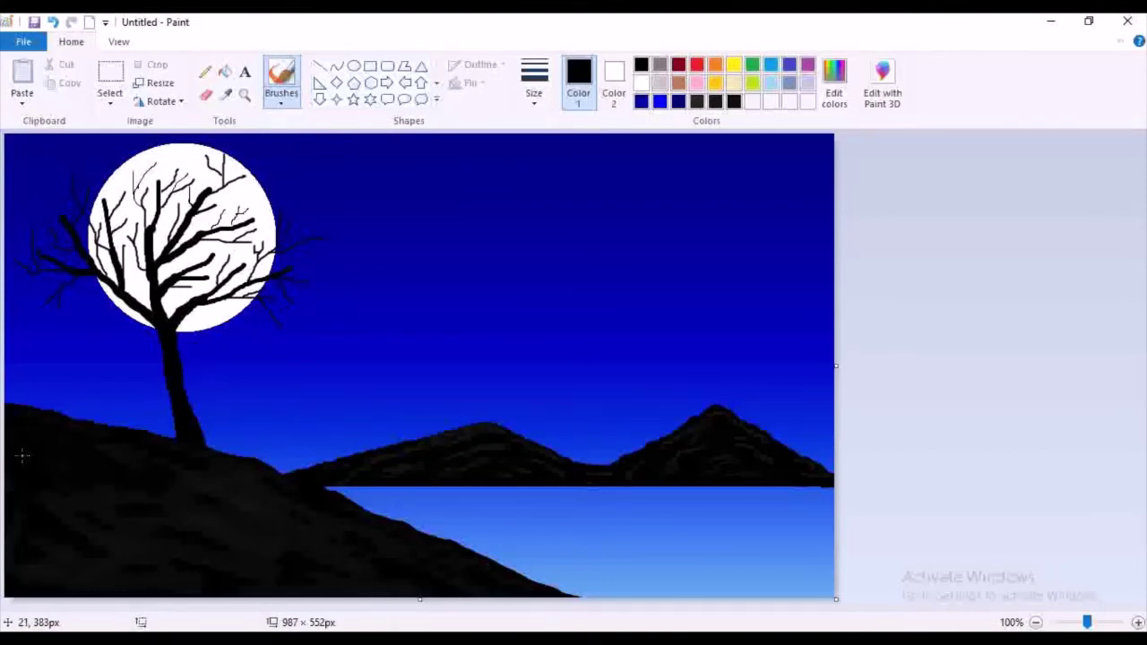
- Paint the whole foreground hill solid black again, covering its grey texture
mouse_move(21, 455)
mouse_down()
mouse_move(114, 495)
mouse_move(56, 568)
mouse_move(183, 535)
mouse_move(348, 582)
mouse_move(21, 583)
mouse_up()
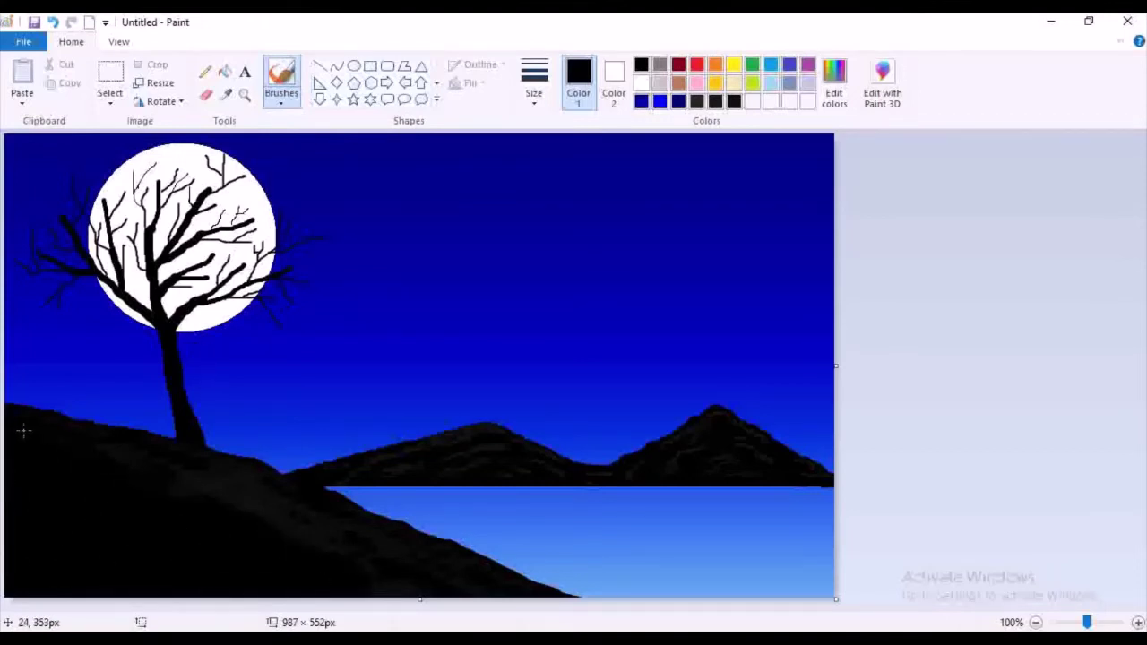
mouse_move(23, 431)
mouse_down()
mouse_move(161, 458)
mouse_move(483, 592)
mouse_up()
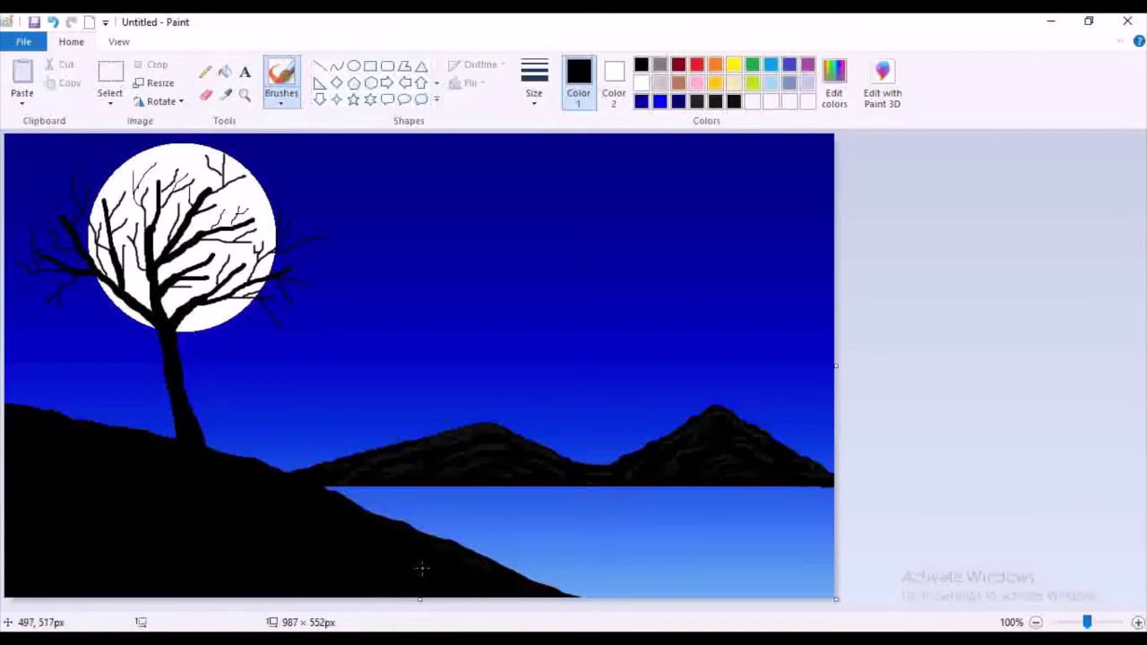
- Choose a brush and a custom dark grey, and paint curved streaks over the upper part of the hill and below the tree
click(281, 102)
click(281, 196)
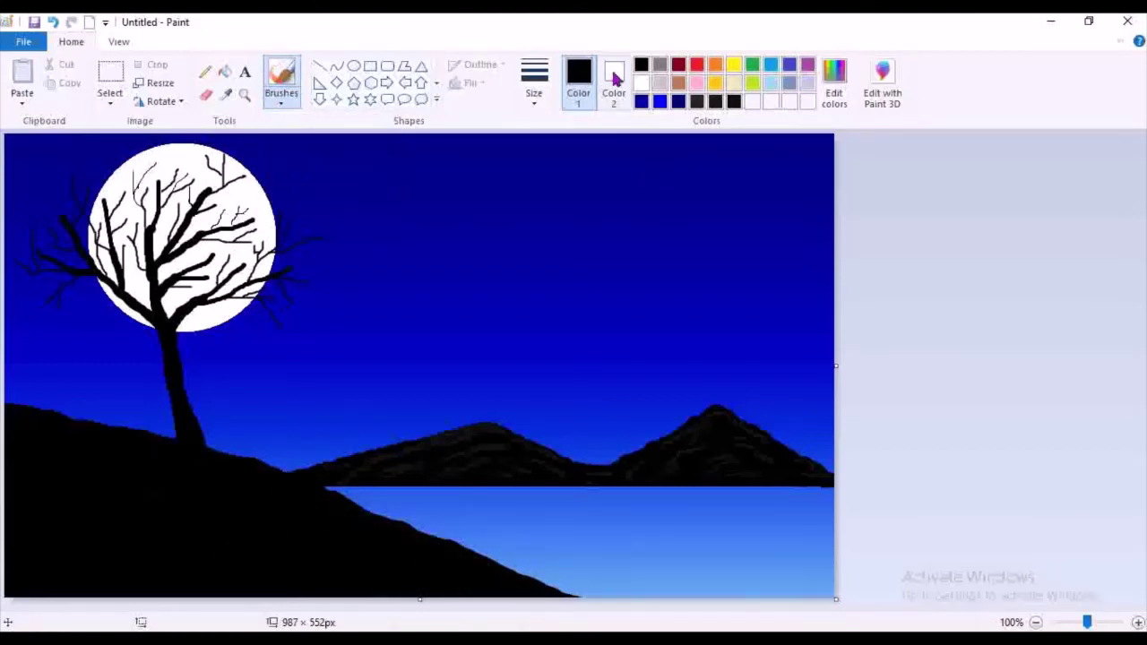
click(716, 104)
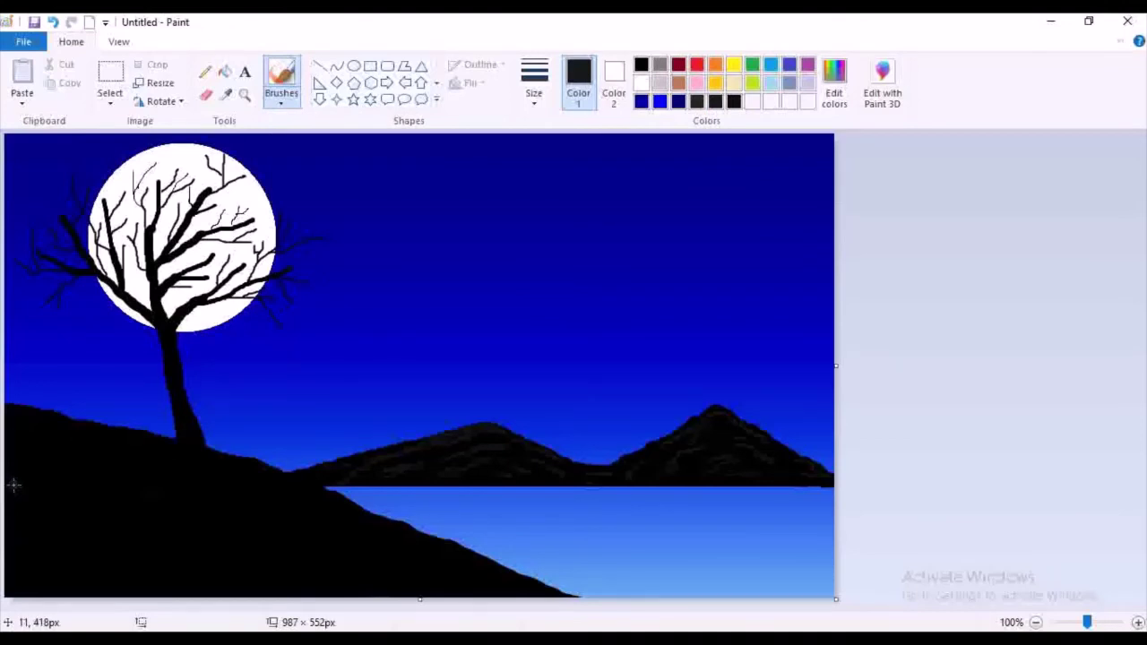
drag(10, 457, 39, 419)
drag(11, 539, 96, 440)
mouse_move(77, 498)
mouse_down()
mouse_move(154, 454)
mouse_move(127, 440)
mouse_up()
mouse_move(25, 572)
mouse_down()
mouse_move(56, 510)
mouse_move(103, 478)
mouse_up()
mouse_move(186, 474)
mouse_down()
mouse_move(265, 480)
mouse_move(366, 522)
mouse_up()
mouse_move(51, 578)
mouse_down()
mouse_move(123, 489)
mouse_move(191, 471)
mouse_up()
mouse_move(67, 484)
mouse_down()
mouse_move(91, 472)
mouse_move(70, 435)
mouse_up()
drag(18, 409, 51, 417)
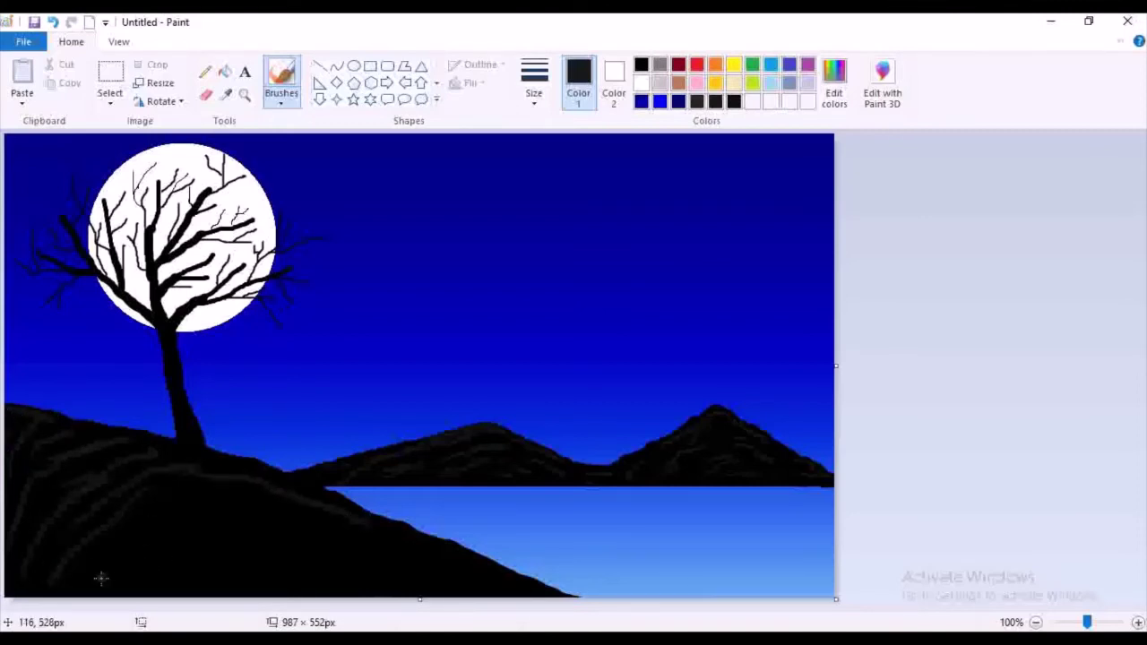
- Continue the curved dark grey streaks across the lower part of the hill and down its slope towards the water
drag(102, 568, 226, 498)
drag(168, 546, 287, 517)
mouse_move(272, 556)
mouse_down()
mouse_move(314, 534)
mouse_move(389, 536)
mouse_up()
mouse_move(350, 569)
mouse_down()
mouse_move(461, 559)
mouse_move(510, 577)
mouse_up()
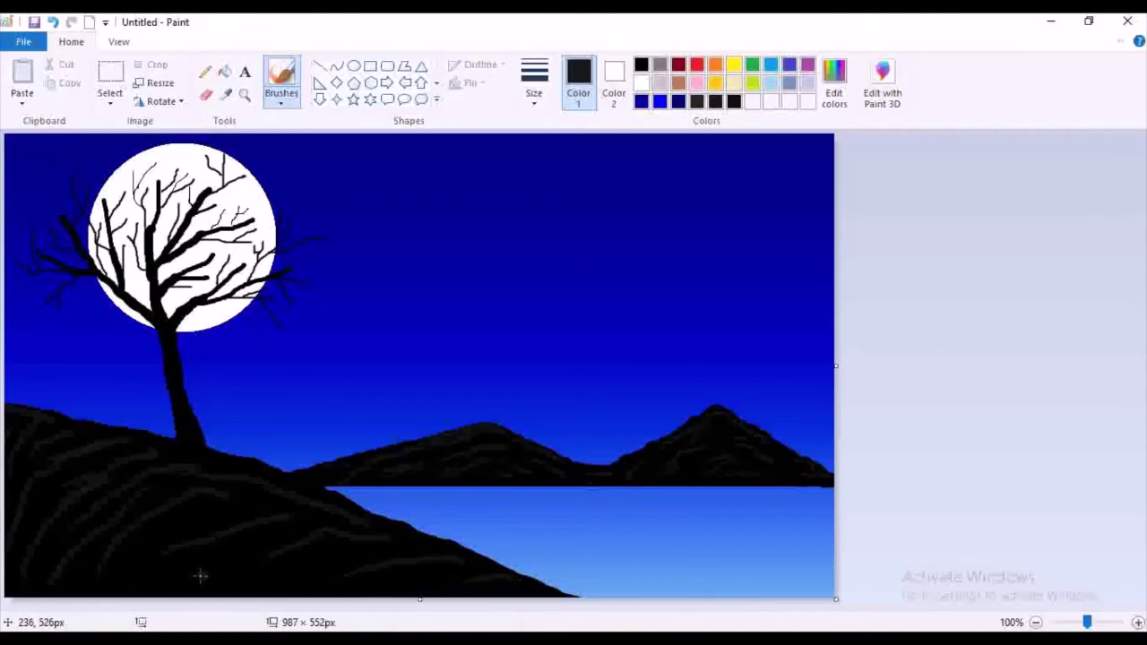
drag(202, 571, 272, 534)
drag(289, 583, 353, 552)
drag(211, 455, 315, 486)
drag(162, 548, 217, 521)
- Fill the gaps between the hill's streaks with strokes in the other custom dark grey and near-black shades
click(697, 102)
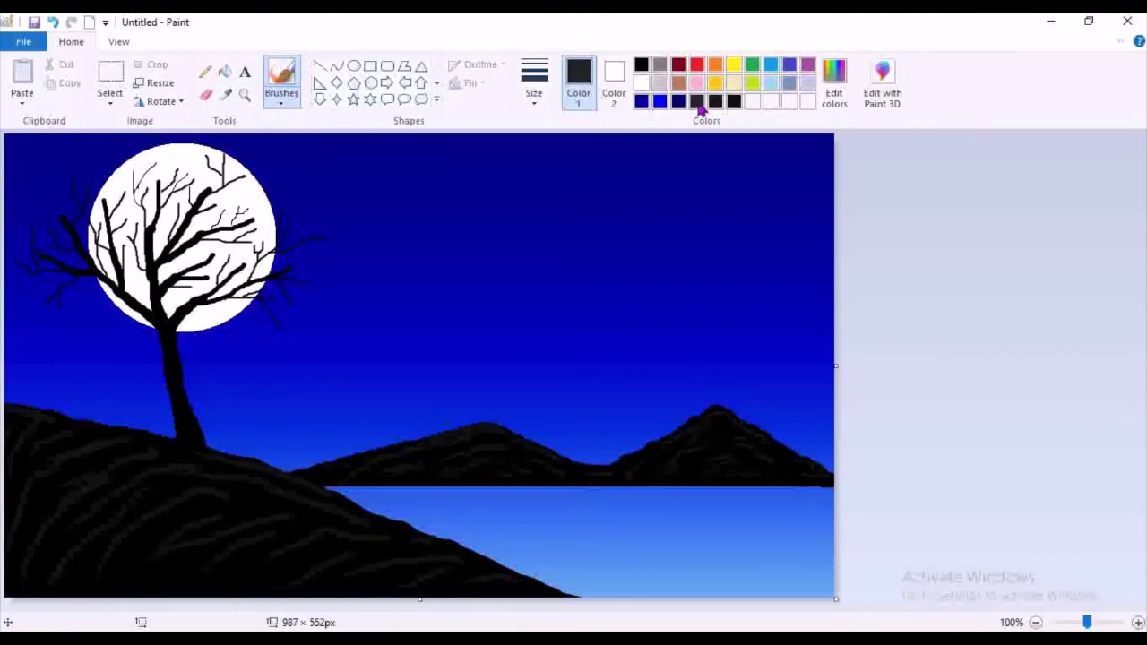
click(733, 102)
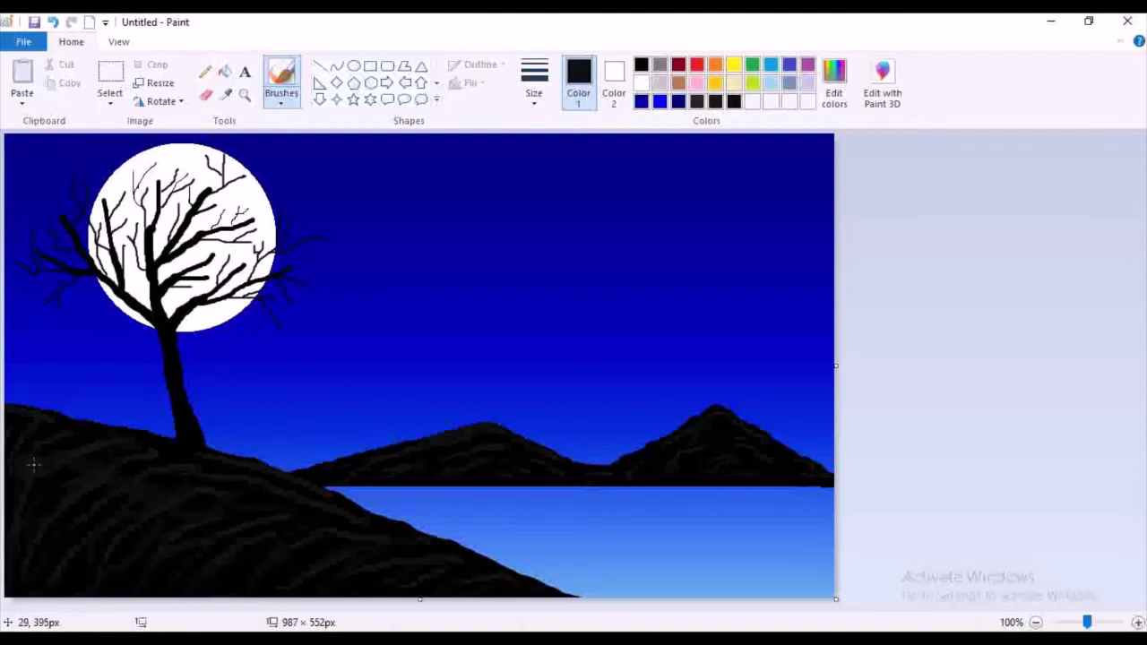
mouse_move(58, 495)
mouse_down()
mouse_move(19, 545)
mouse_move(210, 496)
mouse_move(209, 571)
mouse_move(178, 588)
mouse_up()
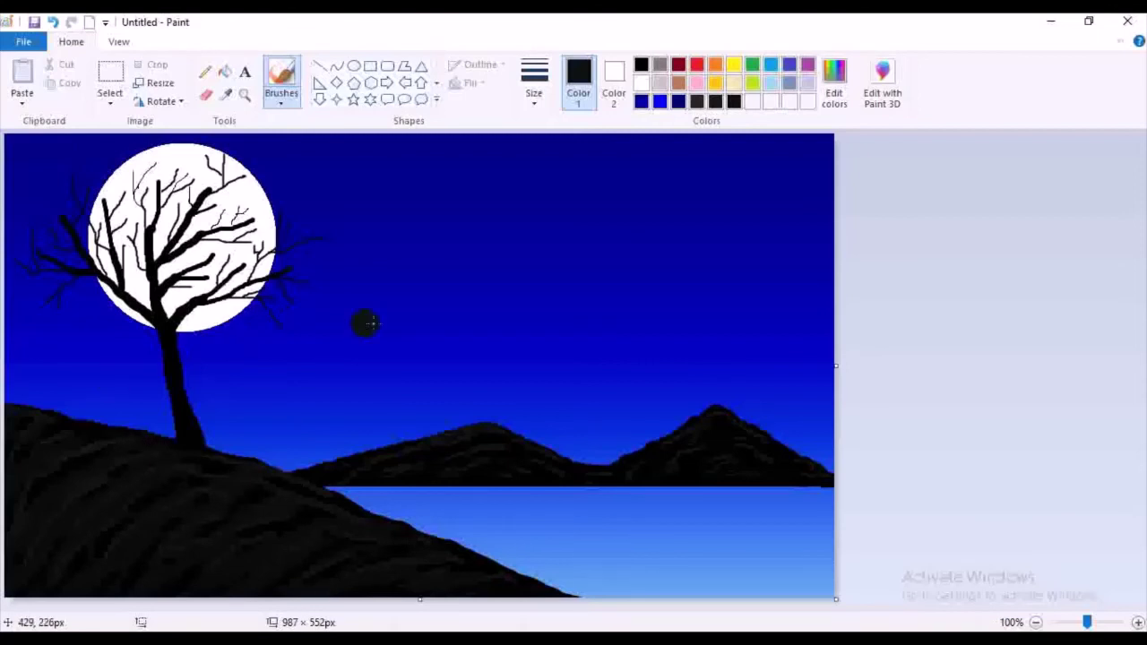
- Sample the light blue from the lower water and brush horizontal ripples over the whole lake
click(226, 97)
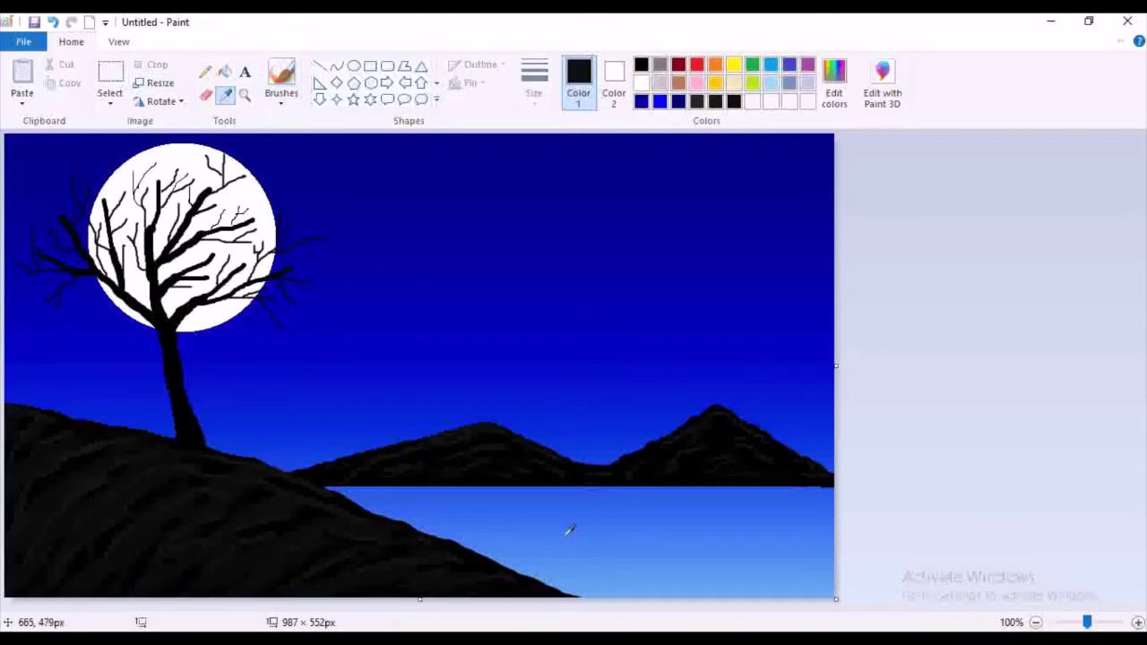
click(617, 573)
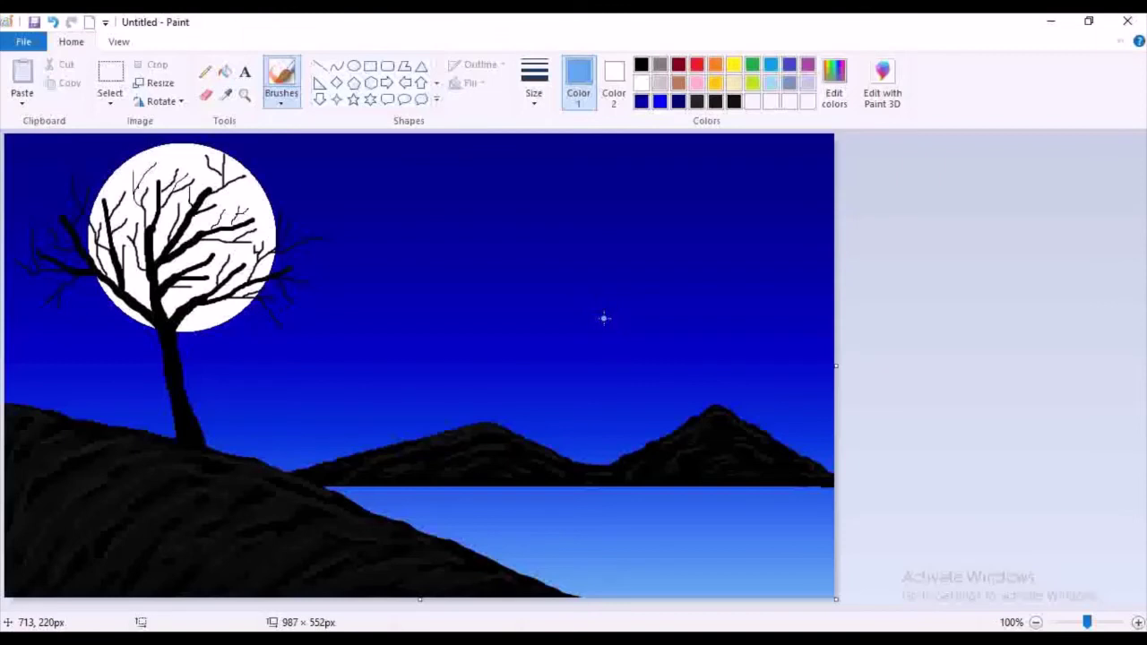
drag(622, 512, 598, 564)
mouse_move(363, 491)
mouse_down()
mouse_move(527, 496)
mouse_move(351, 491)
mouse_move(592, 512)
mouse_move(577, 499)
mouse_move(635, 530)
mouse_move(826, 534)
mouse_move(686, 514)
mouse_move(678, 543)
mouse_move(773, 564)
mouse_move(661, 582)
mouse_move(800, 580)
mouse_move(814, 567)
mouse_move(598, 534)
mouse_move(751, 554)
mouse_move(749, 536)
mouse_move(795, 554)
mouse_move(761, 542)
mouse_move(755, 524)
mouse_move(735, 553)
mouse_up()
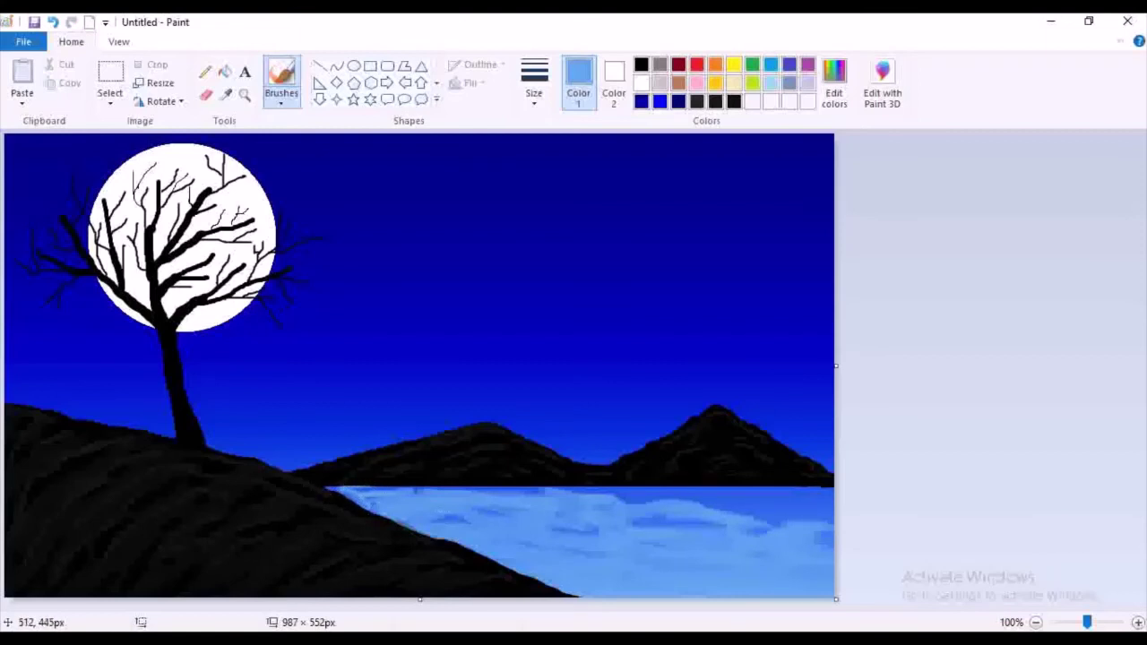
drag(571, 518, 634, 526)
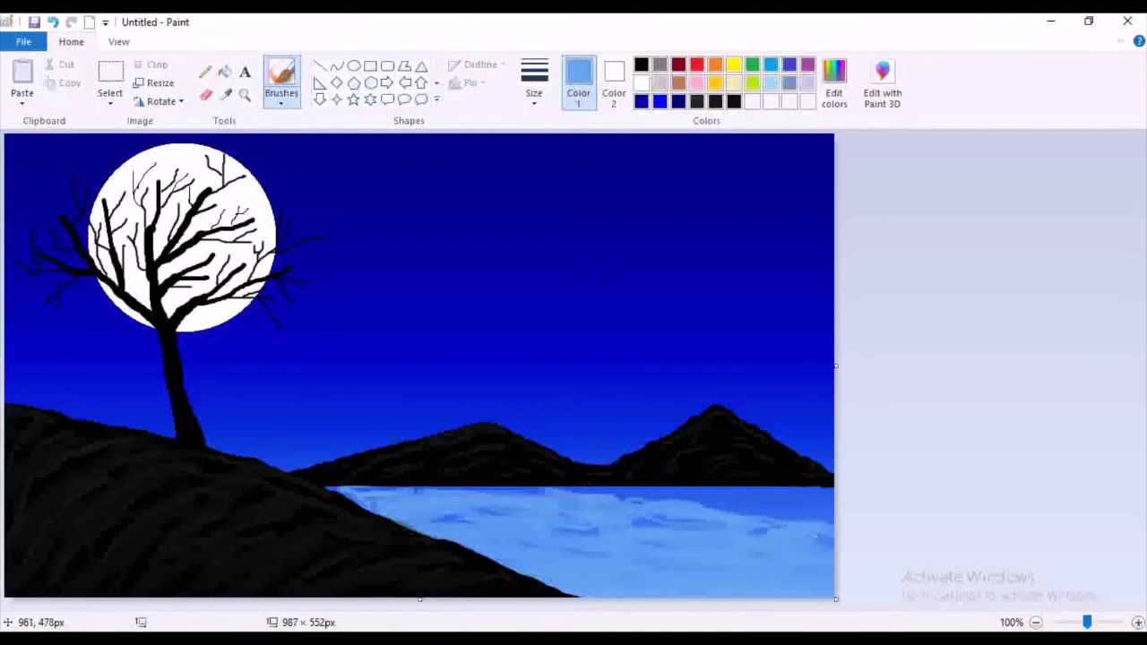
mouse_move(811, 536)
mouse_down()
mouse_move(767, 498)
mouse_move(837, 513)
mouse_move(778, 521)
mouse_move(836, 521)
mouse_move(658, 496)
mouse_move(800, 485)
mouse_move(829, 491)
mouse_move(484, 491)
mouse_move(546, 496)
mouse_up()
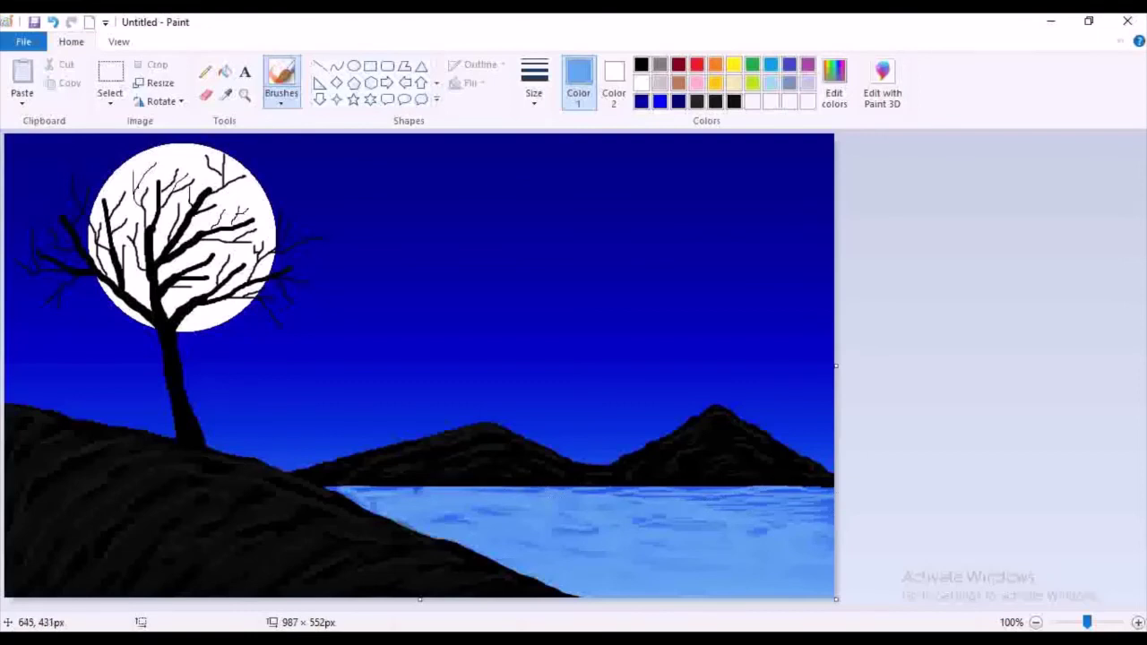
- Sample the darker blue from the water and add thin ripple lines across the lake
click(224, 94)
click(767, 525)
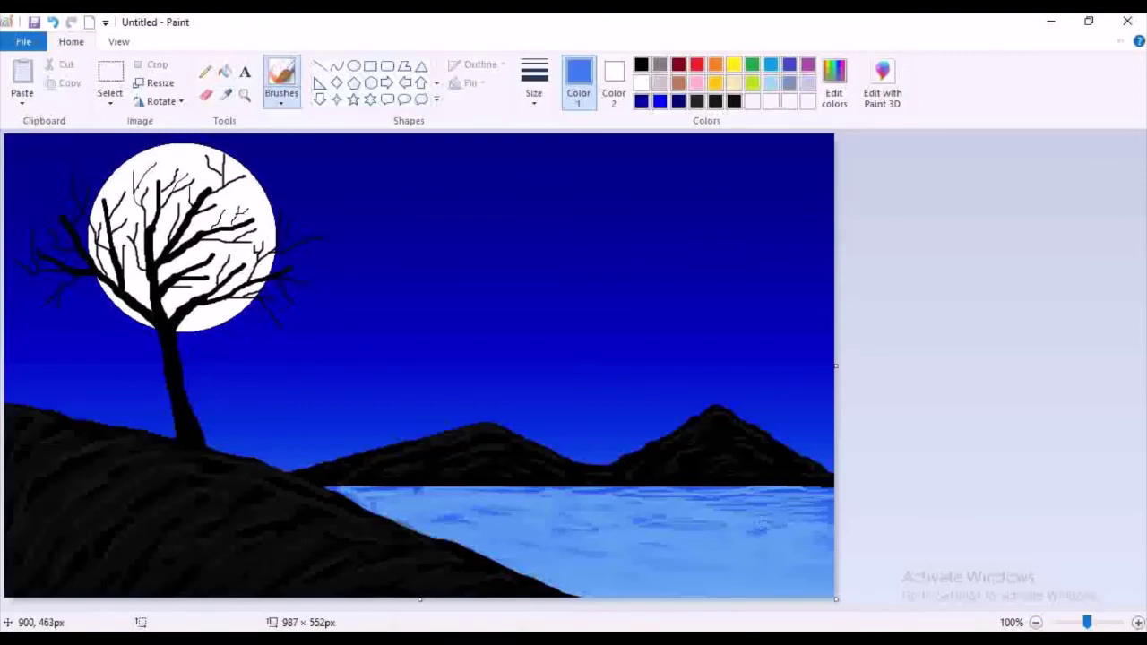
mouse_move(694, 504)
mouse_down()
mouse_move(735, 509)
mouse_move(421, 501)
mouse_move(684, 535)
mouse_move(679, 521)
mouse_move(367, 491)
mouse_up()
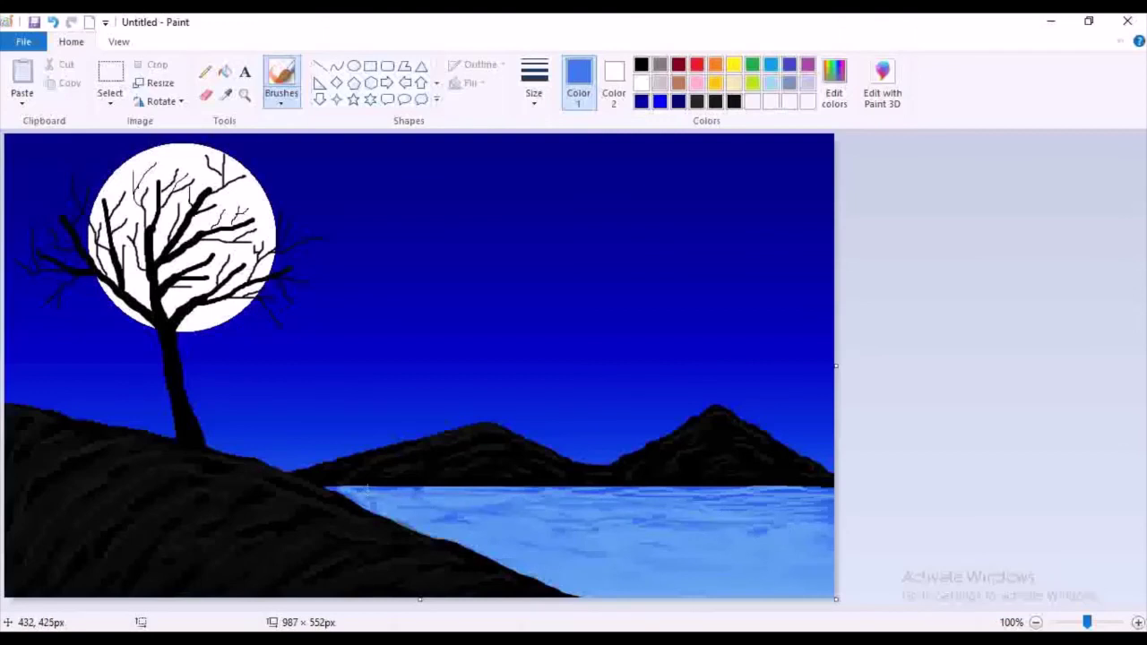
mouse_move(827, 537)
mouse_down()
mouse_move(538, 532)
mouse_move(761, 542)
mouse_move(548, 539)
mouse_move(744, 536)
mouse_move(628, 558)
mouse_move(505, 512)
mouse_move(689, 505)
mouse_move(648, 525)
mouse_up()
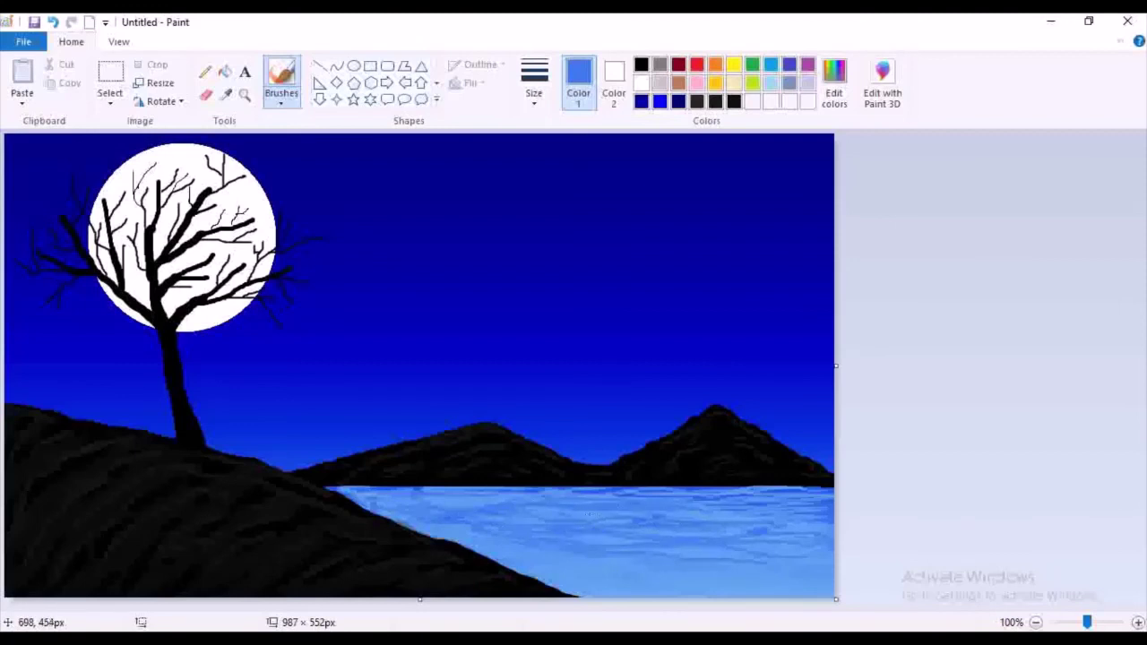
mouse_move(450, 499)
mouse_down()
mouse_move(830, 527)
mouse_move(761, 523)
mouse_move(796, 526)
mouse_up()
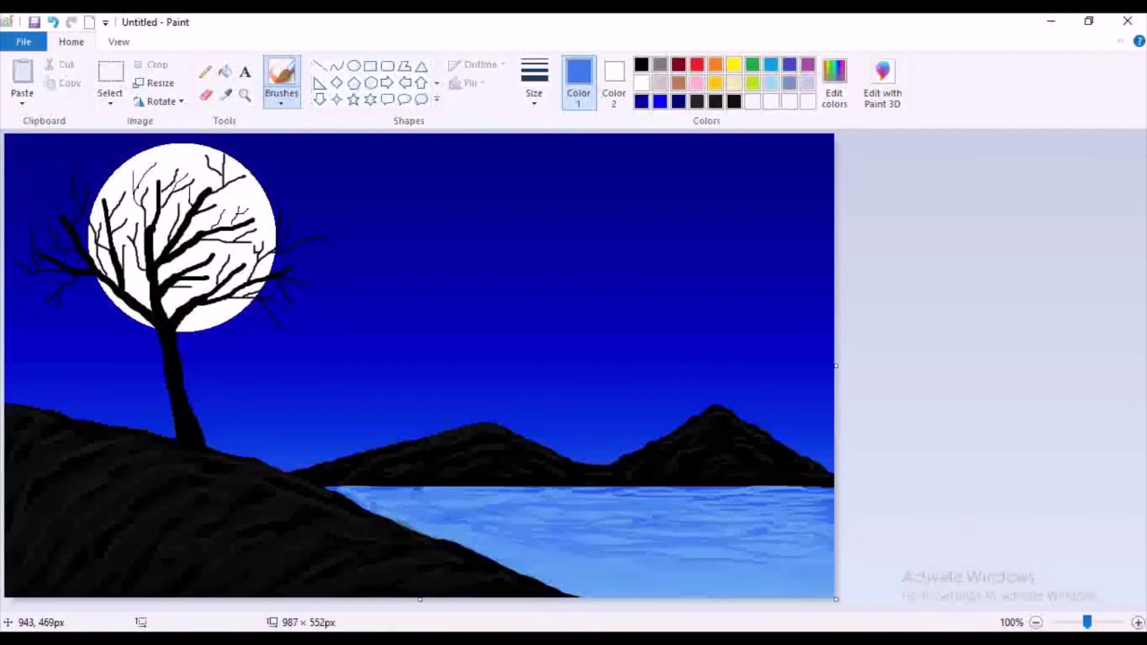
mouse_move(568, 567)
mouse_down()
mouse_move(507, 549)
mouse_move(517, 558)
mouse_up()
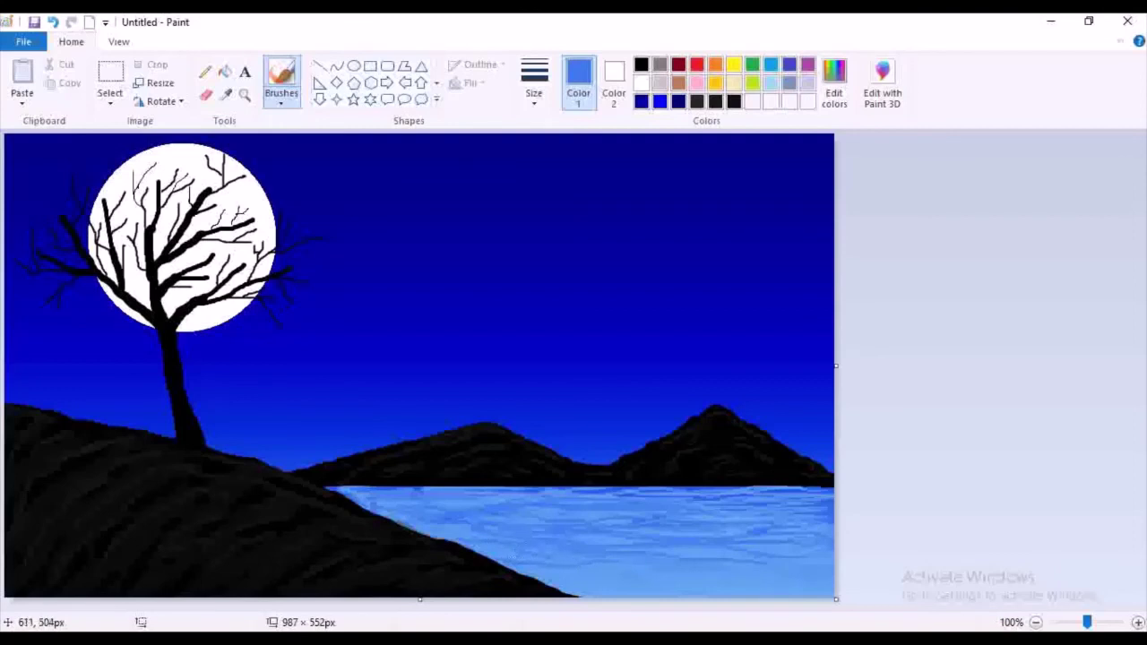
- Sample a medium blue from the water and blend the ripples with more horizontal strokes along the far shore
click(225, 94)
click(652, 551)
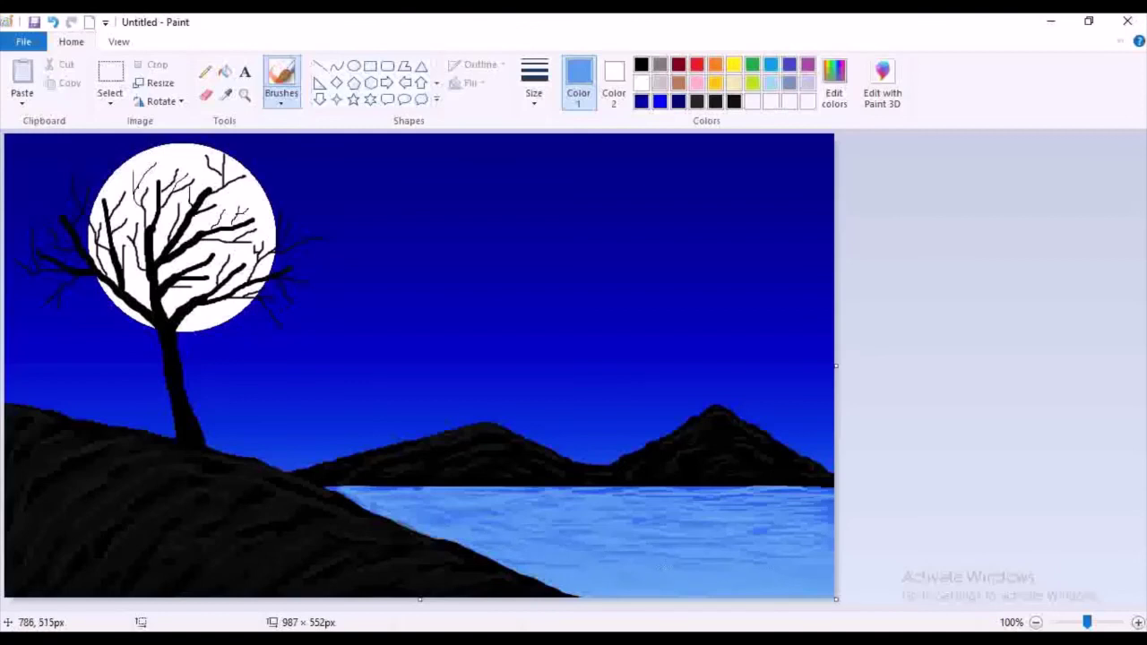
drag(691, 491, 377, 493)
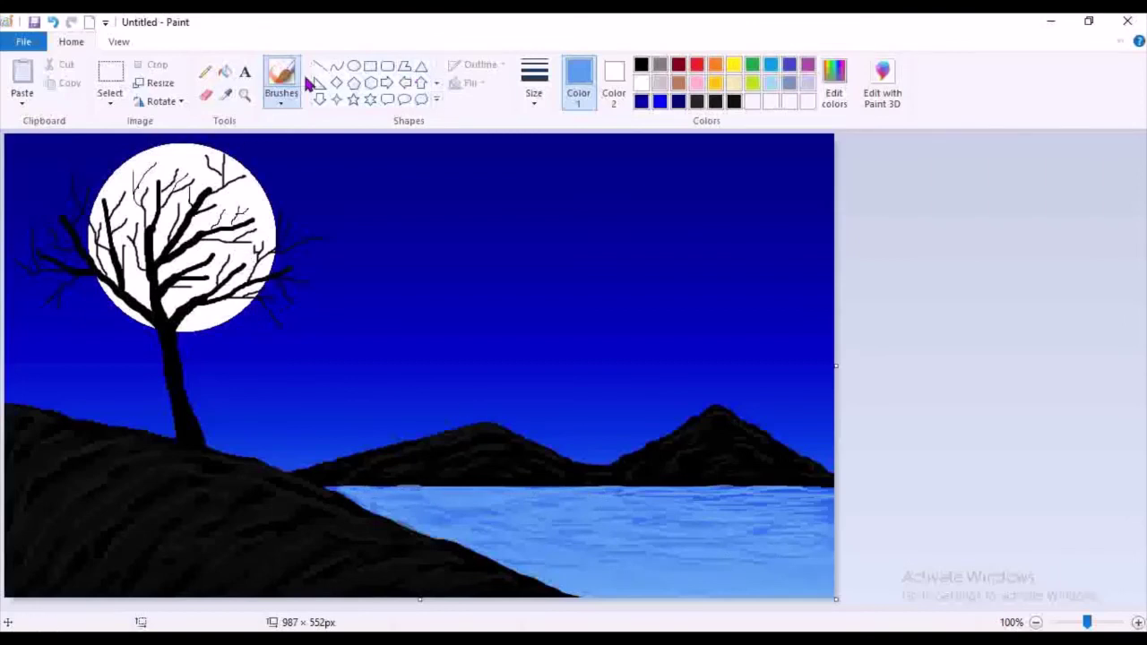
- Set the brush colour to the custom near-black
click(732, 101)
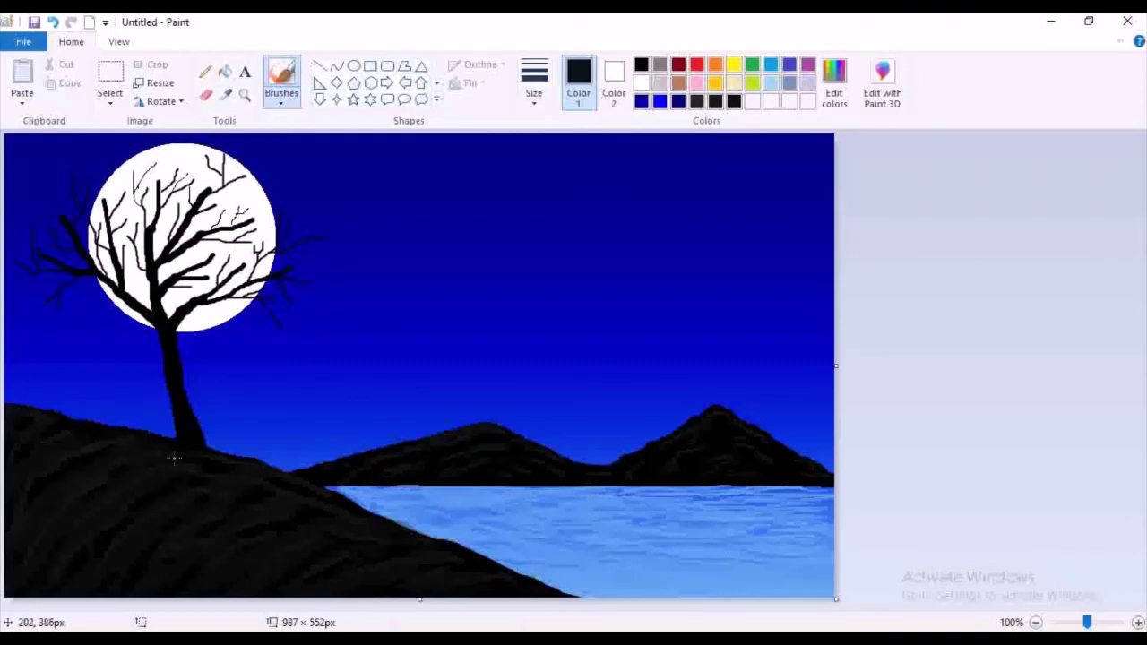